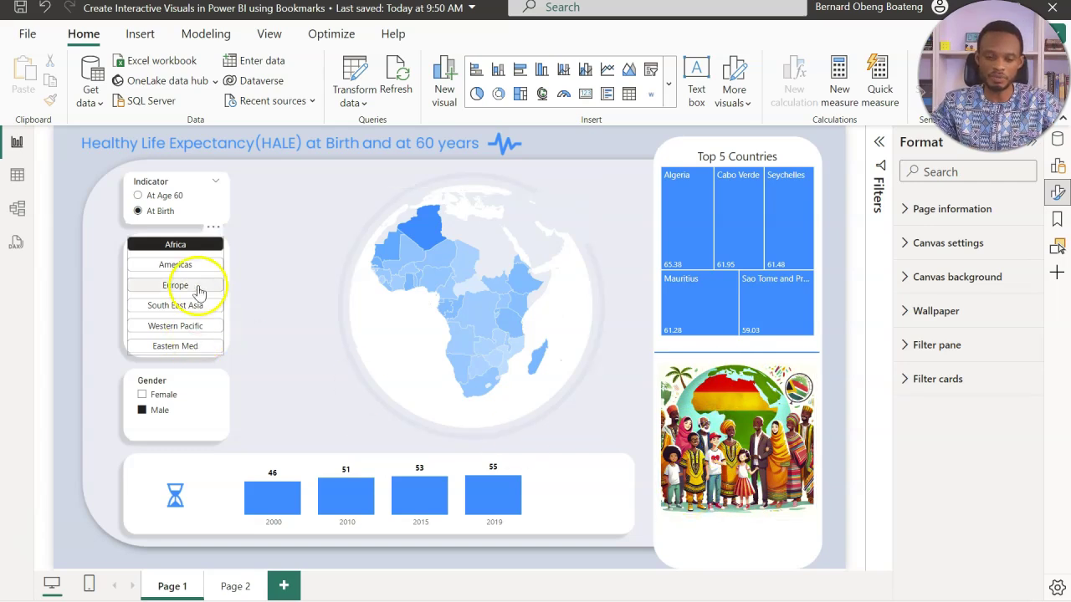
Step the dashboard through Americas, Europe, South East Asia, Western Pacific, Eastern Med and Africa
{"action": "left_click", "coordinate": [191, 266]}
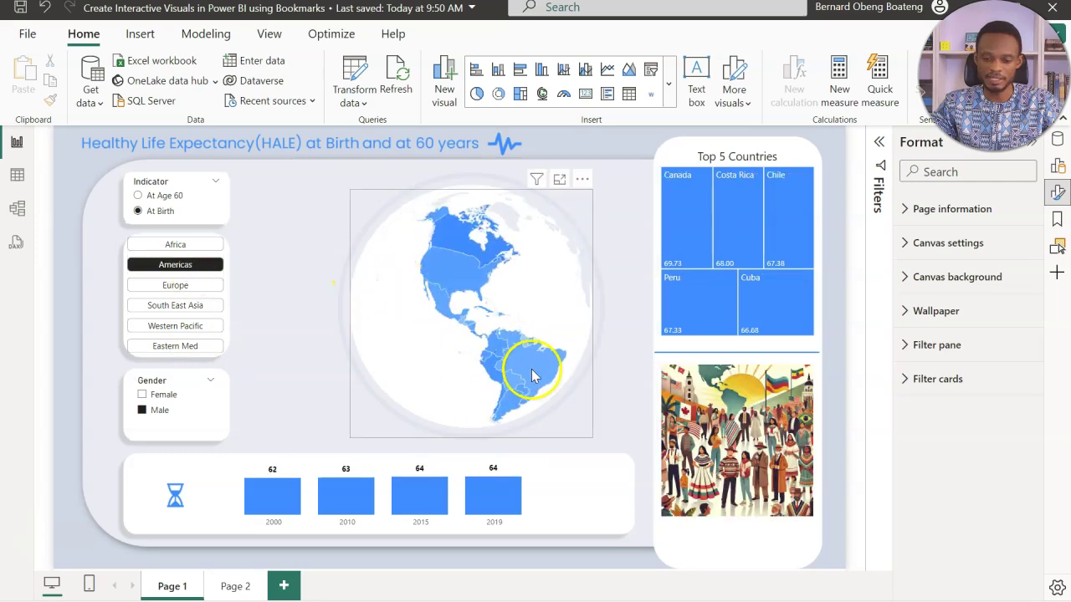
{"action": "left_click", "coordinate": [193, 287]}
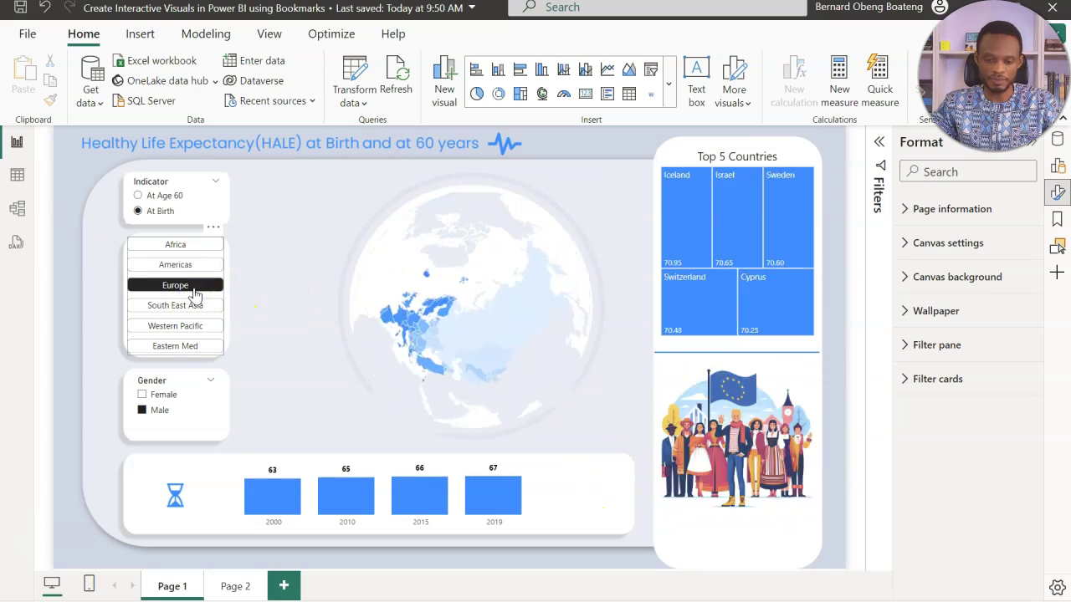
{"action": "left_click", "coordinate": [194, 308]}
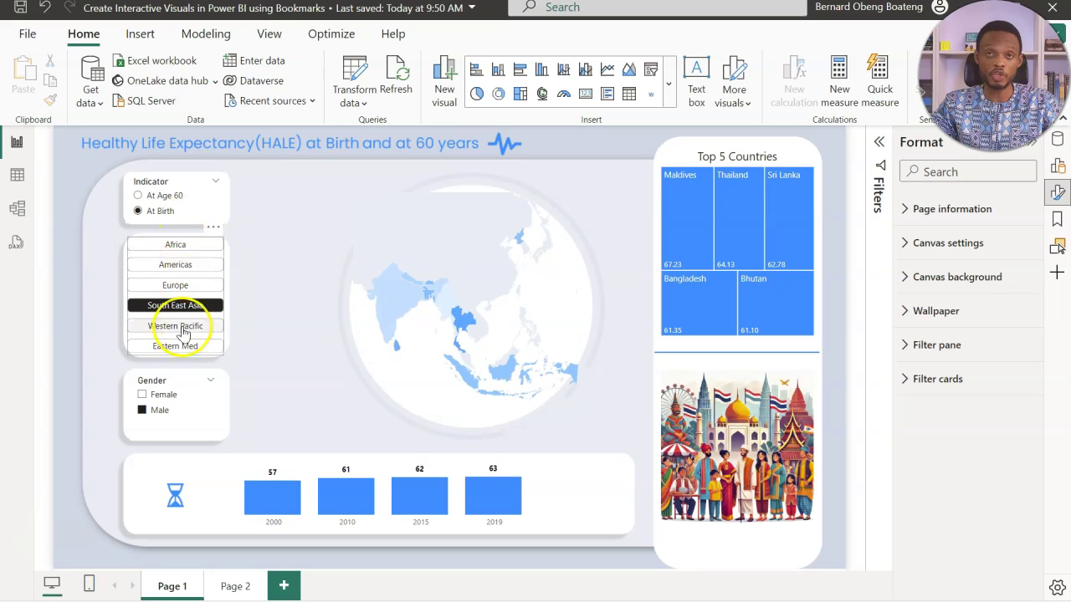
{"action": "left_click", "coordinate": [183, 330]}
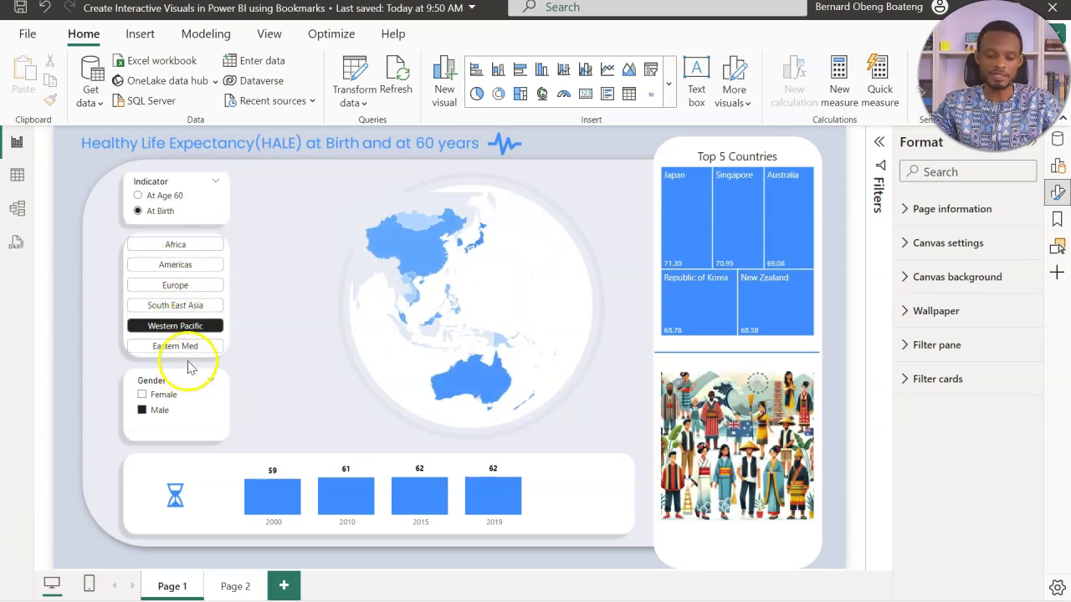
{"action": "left_click", "coordinate": [197, 348]}
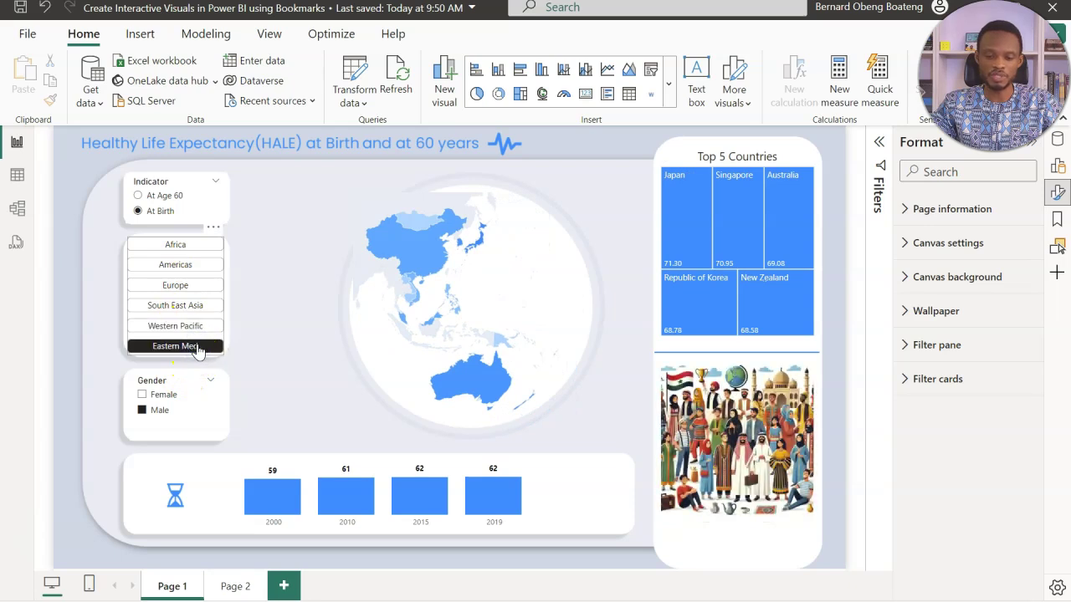
{"action": "left_click", "coordinate": [192, 245]}
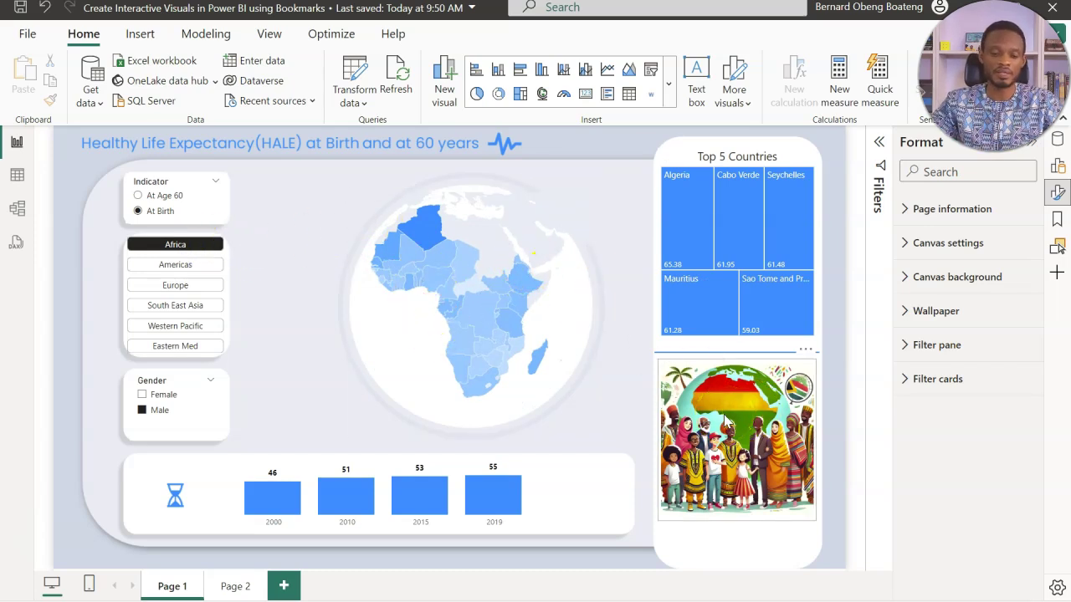
Revisit Americas, Europe and South East Asia, then switch to the Bookmarks_start report window
{"action": "left_click", "coordinate": [207, 264]}
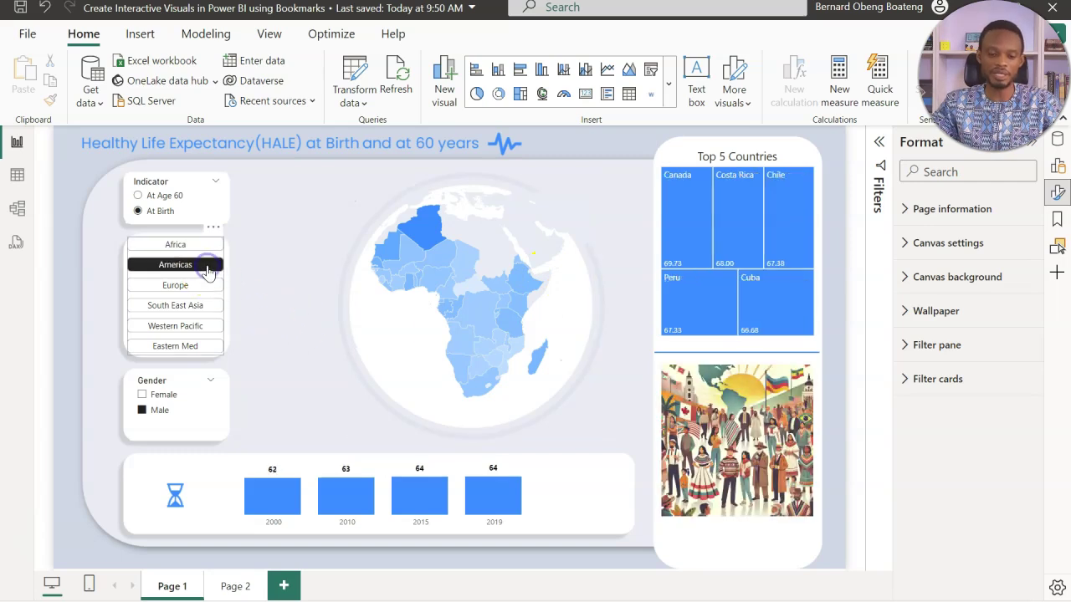
{"action": "left_click", "coordinate": [206, 287]}
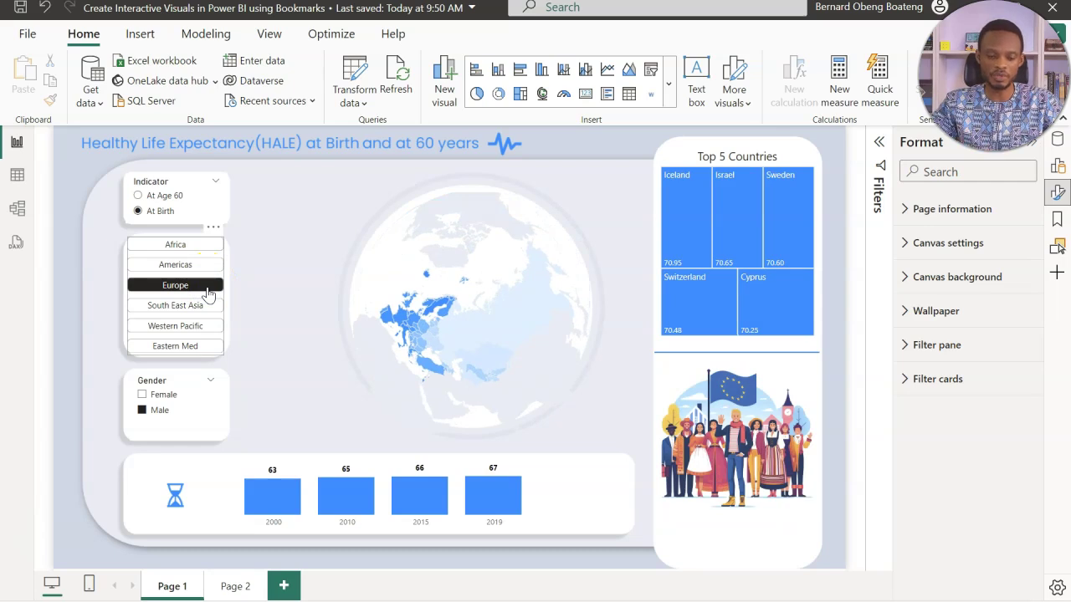
{"action": "left_click", "coordinate": [207, 309]}
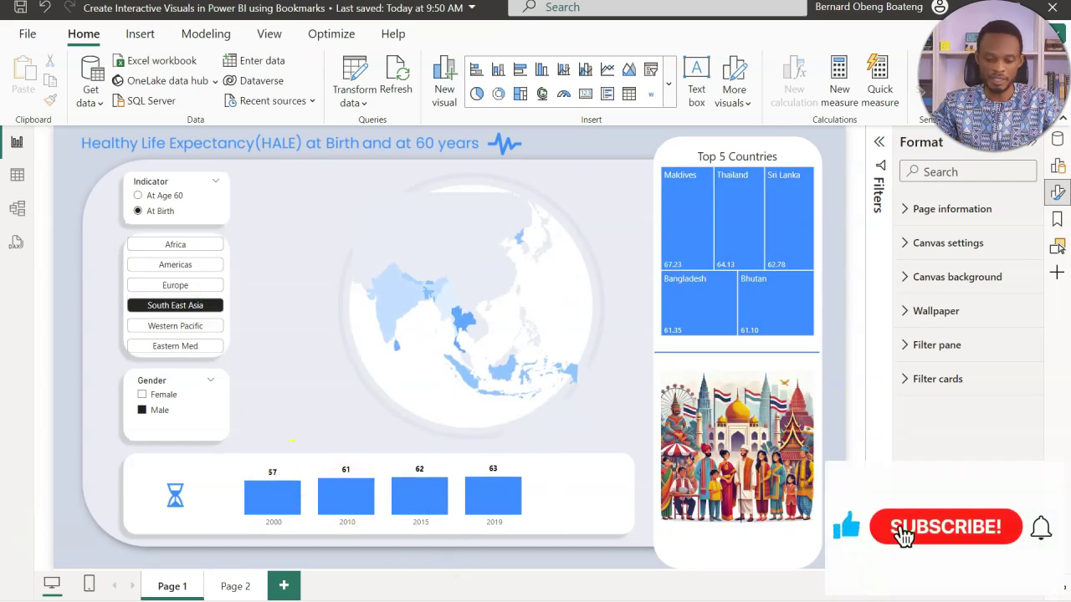
{"action": "left_click", "coordinate": [347, 559]}
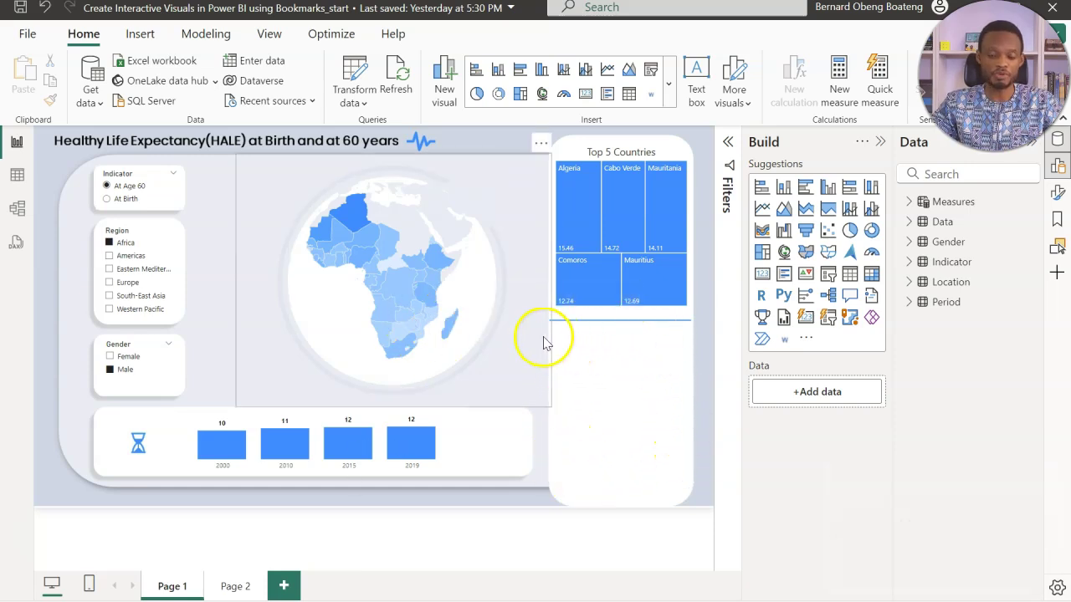
Collapse the Build pane to widen the canvas and bring up the Insert ribbon
{"action": "left_click", "coordinate": [881, 144]}
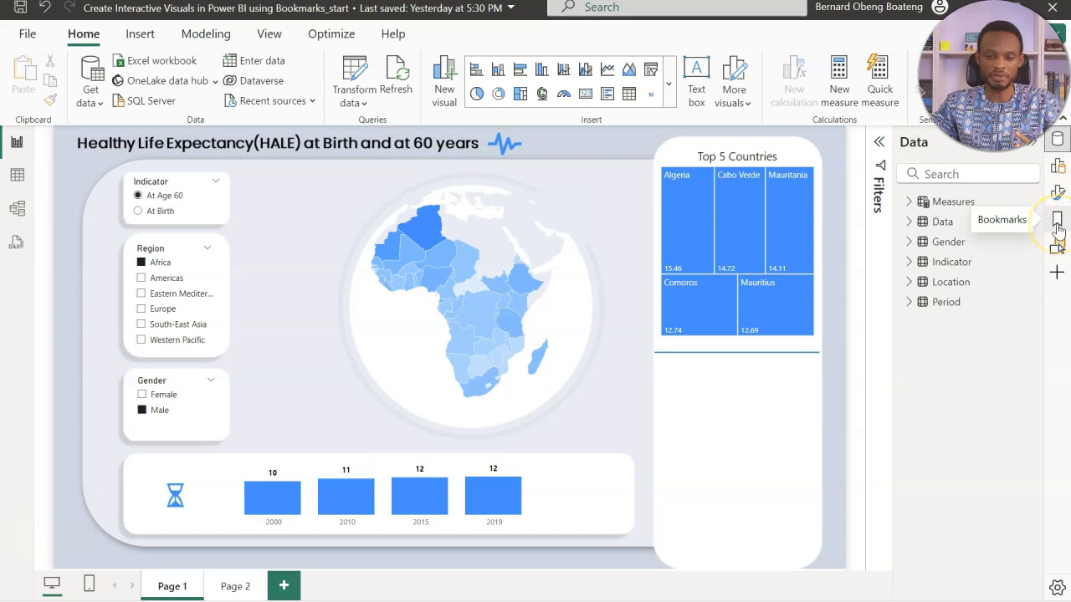
{"action": "left_click", "coordinate": [266, 33]}
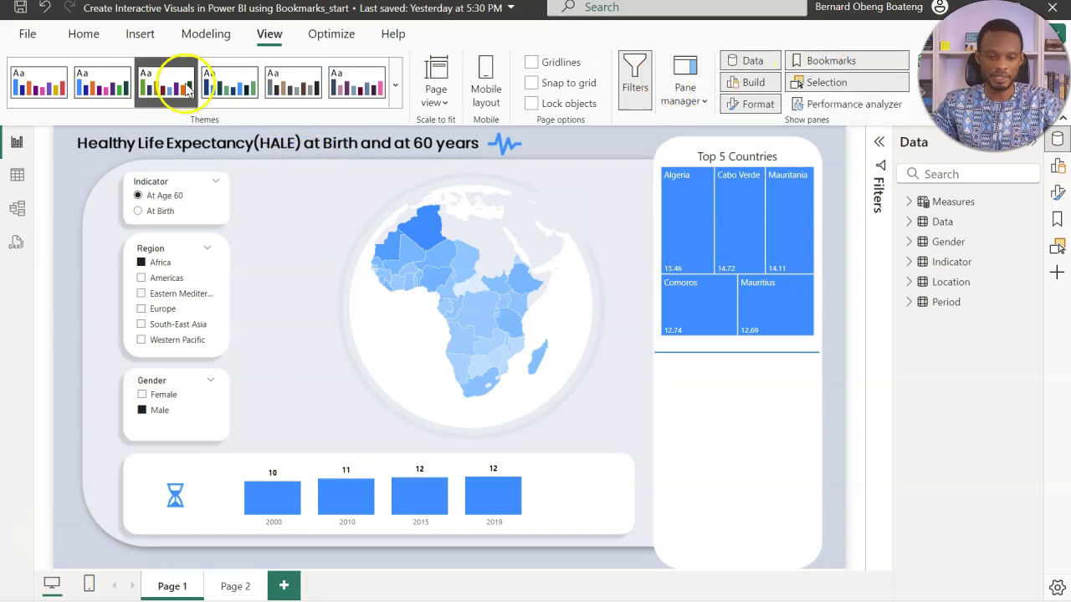
{"action": "left_click", "coordinate": [150, 37]}
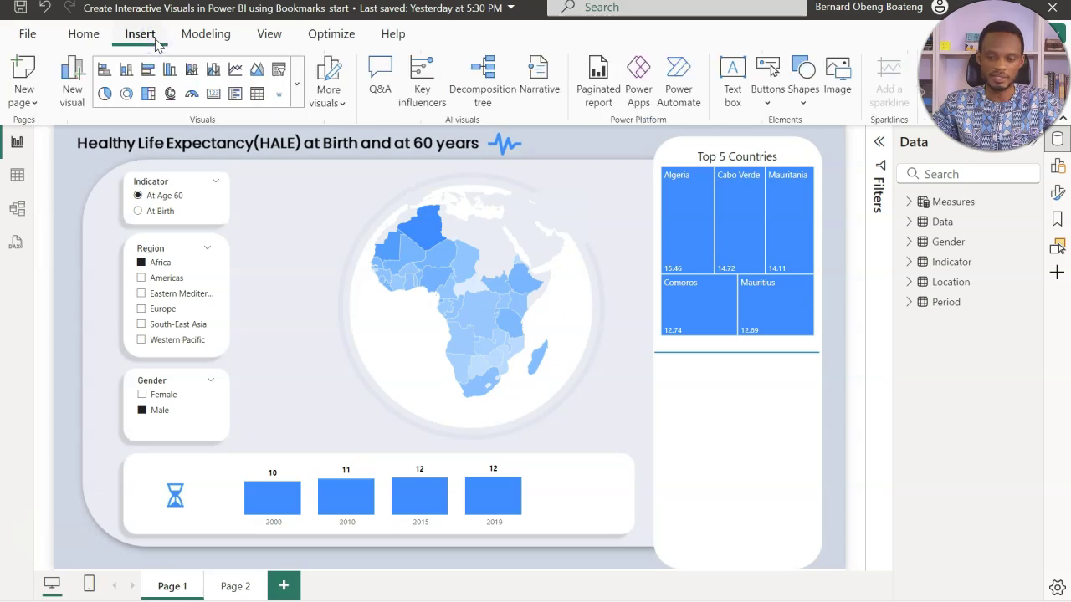
Insert Africa.jpg and place it, enlarged, in the lower right card beneath the treemap
{"action": "left_click", "coordinate": [837, 80]}
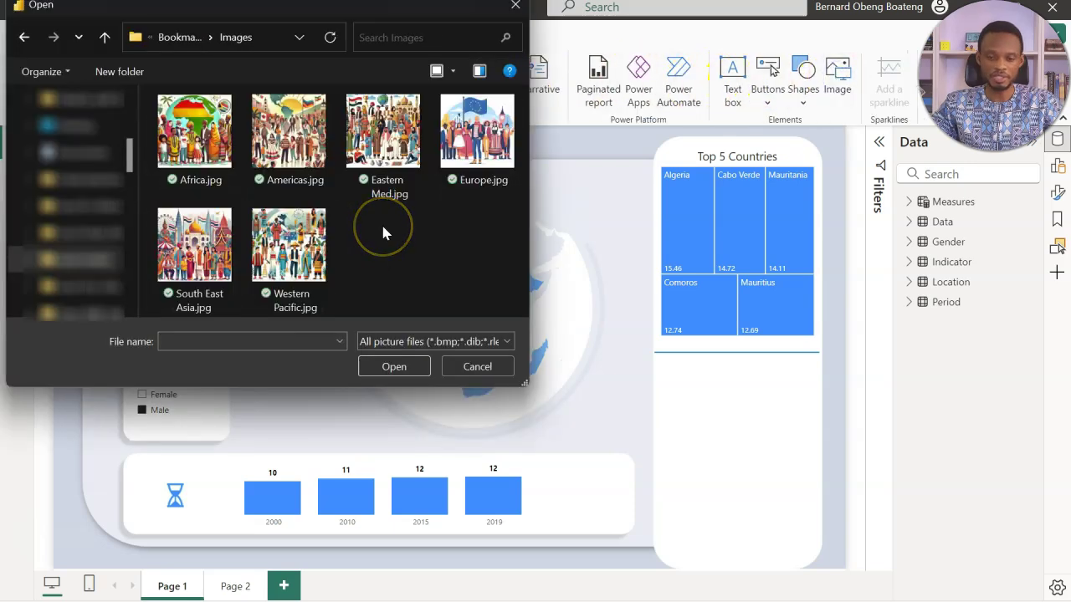
{"action": "double_click", "coordinate": [209, 153]}
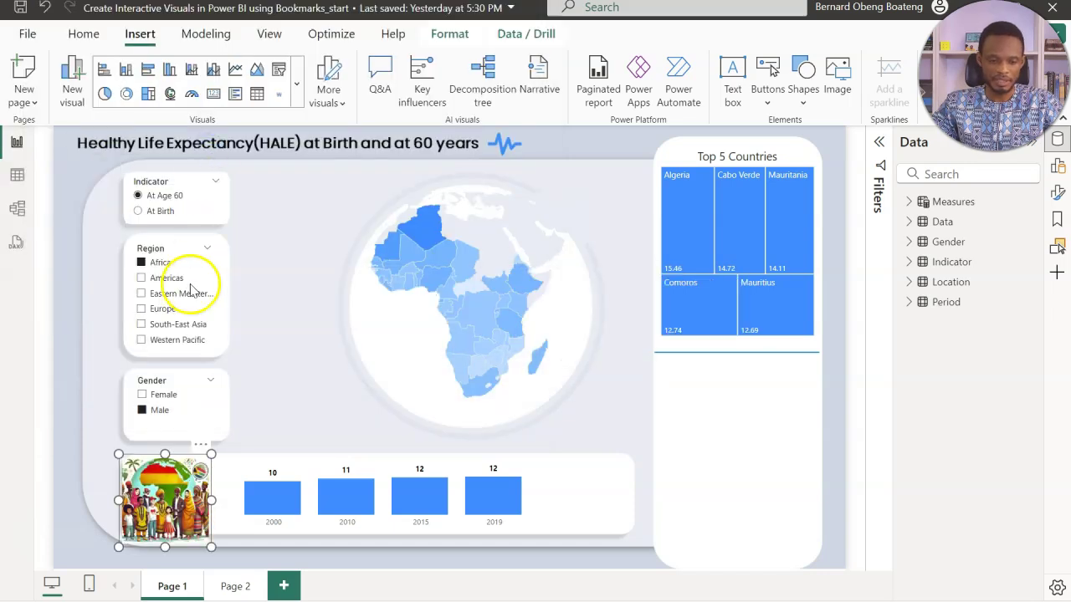
{"action": "left_click_drag", "start_coordinate": [171, 477], "coordinate": [713, 380]}
{"action": "left_click_drag", "start_coordinate": [749, 452], "coordinate": [817, 561]}
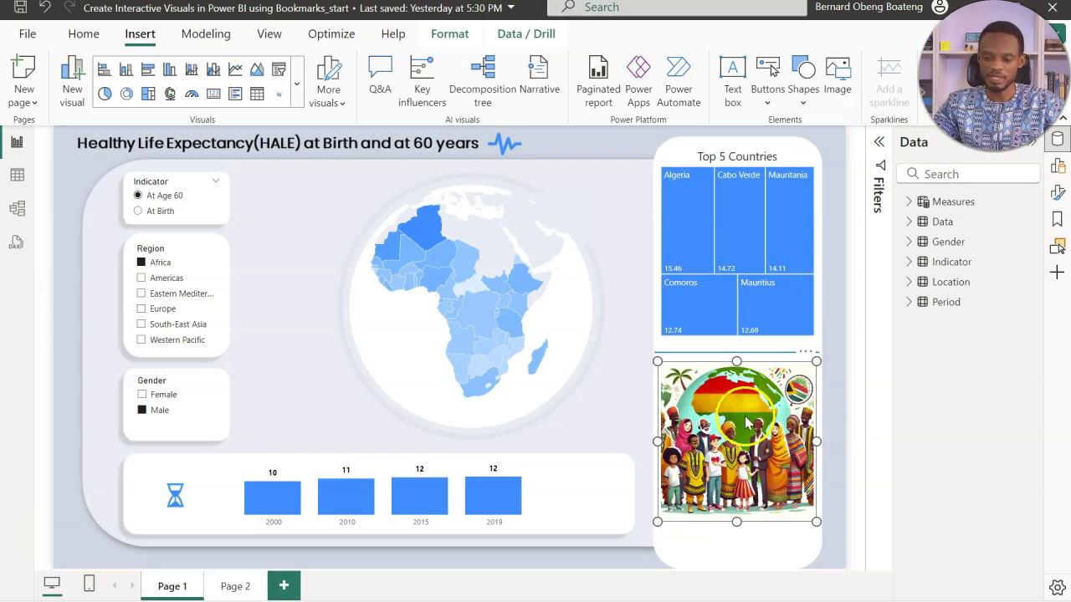
Rename the picture's layer to 'Africa' in the Selection pane
{"action": "left_click", "coordinate": [1058, 250]}
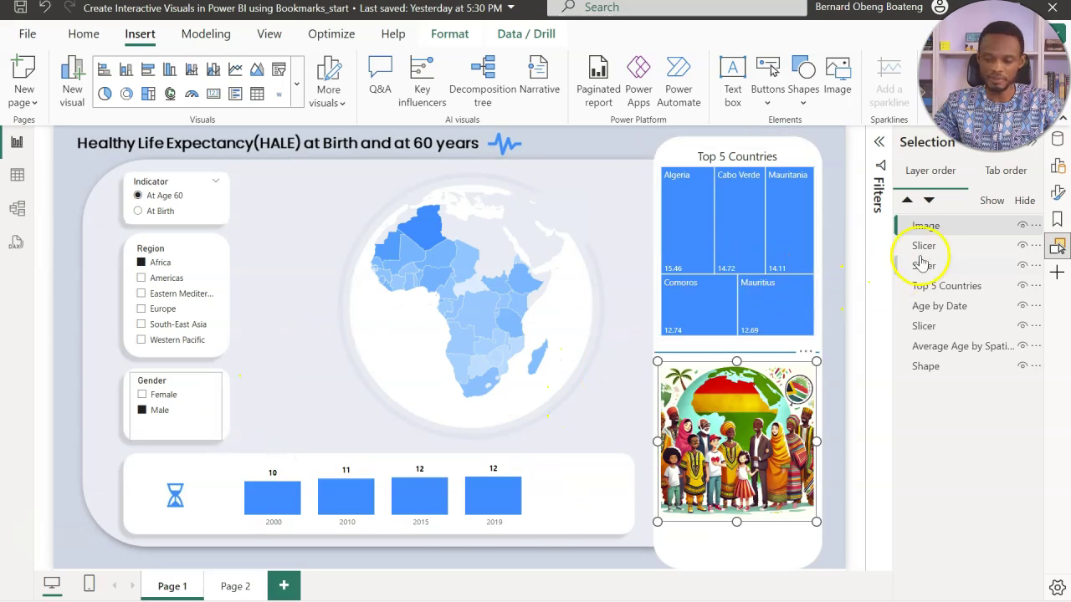
{"action": "left_click", "coordinate": [953, 227]}
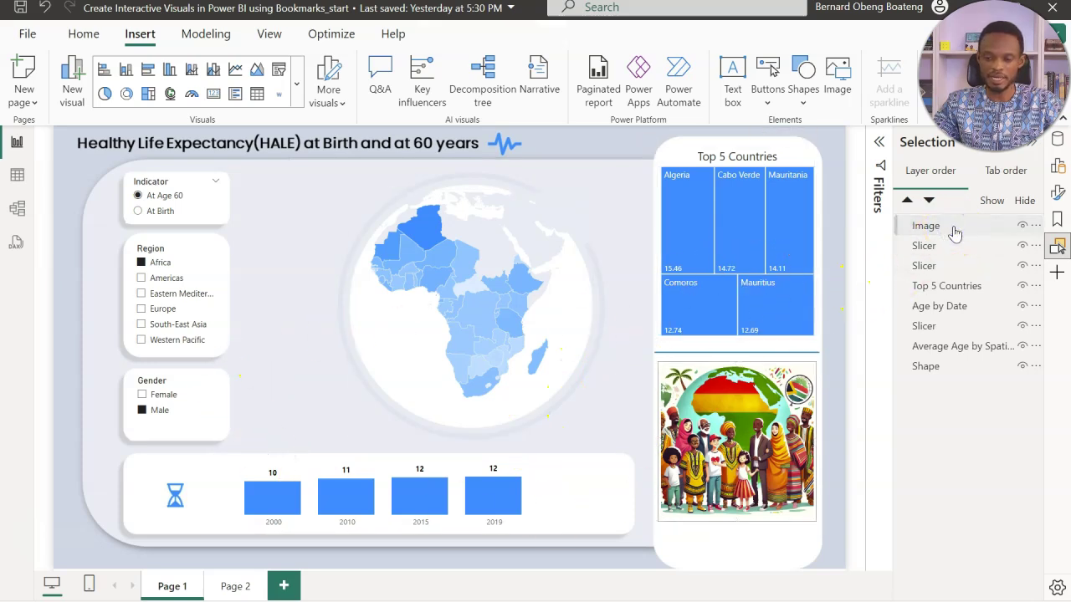
{"action": "double_click", "coordinate": [954, 228]}
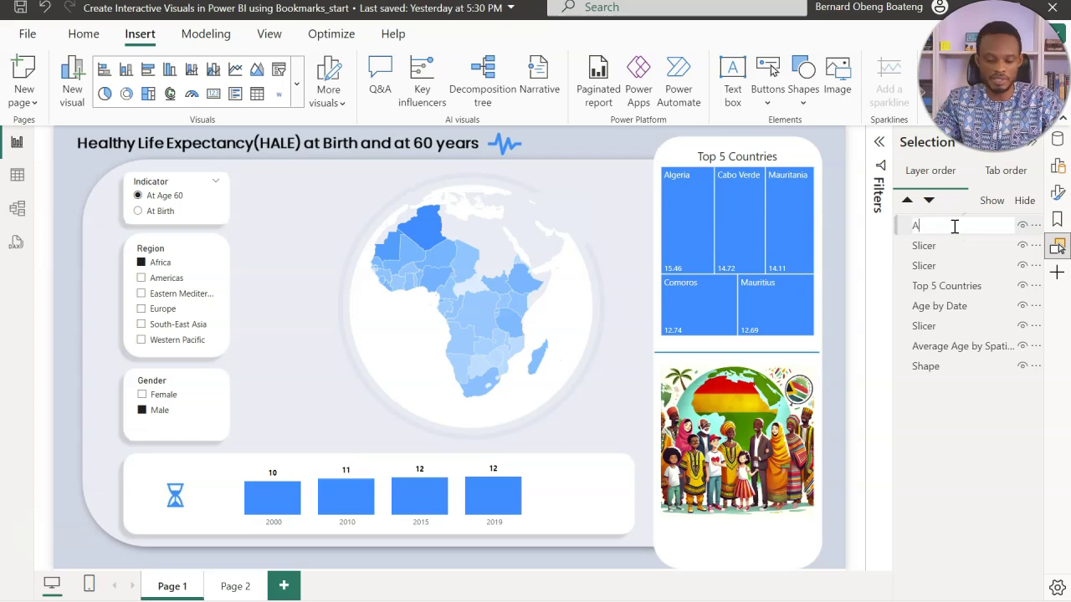
{"action": "type", "text": "Africa"}
{"action": "key", "text": "Return"}
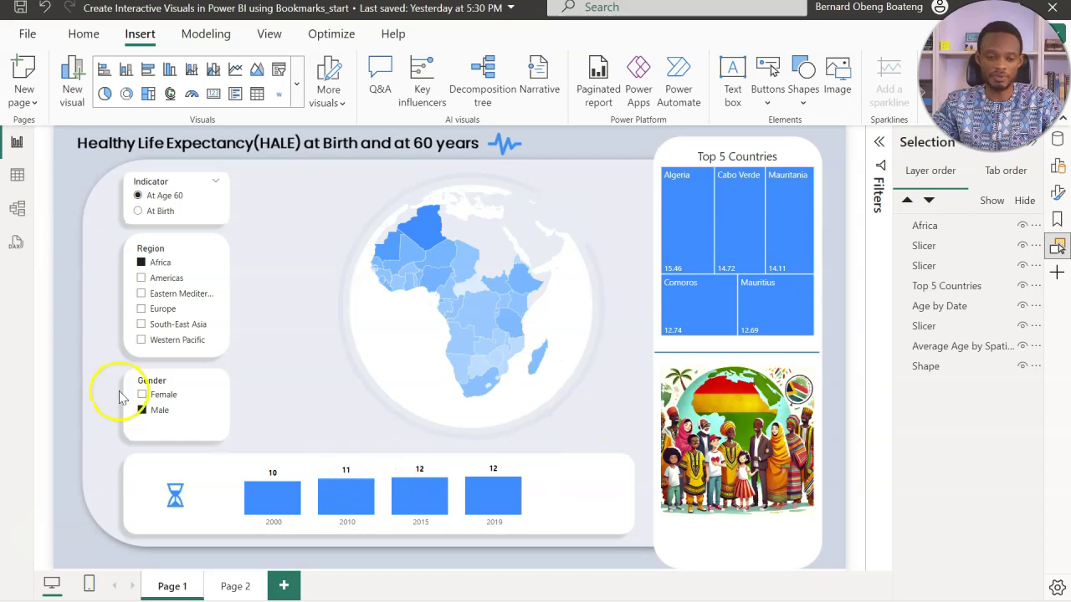
Insert Americas.jpg over the Africa picture, size it to the card, and name its layer 'Americas'
{"action": "left_click", "coordinate": [836, 74]}
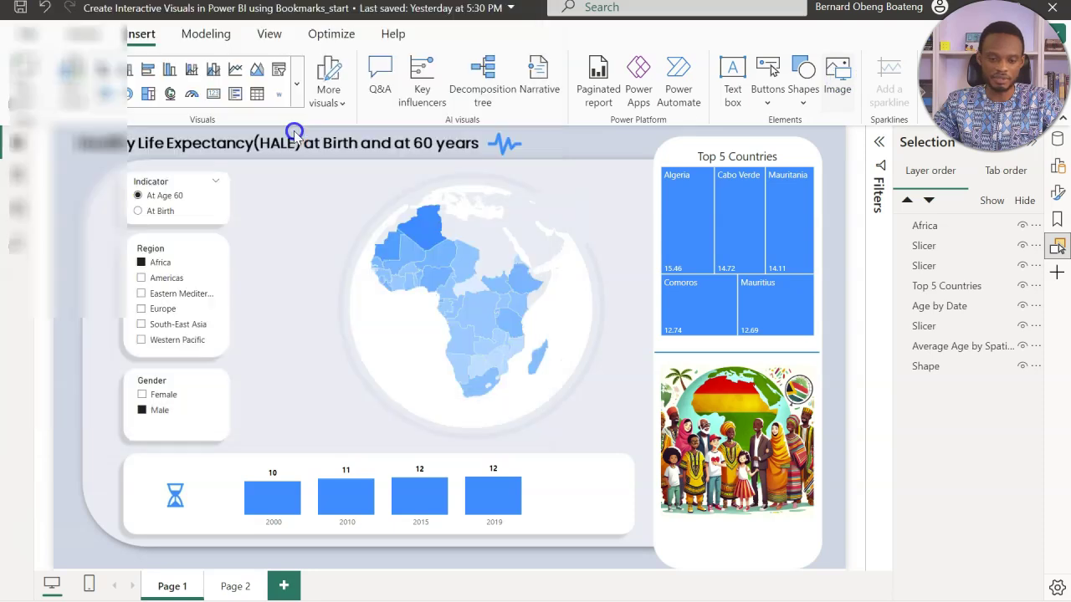
{"action": "double_click", "coordinate": [299, 138]}
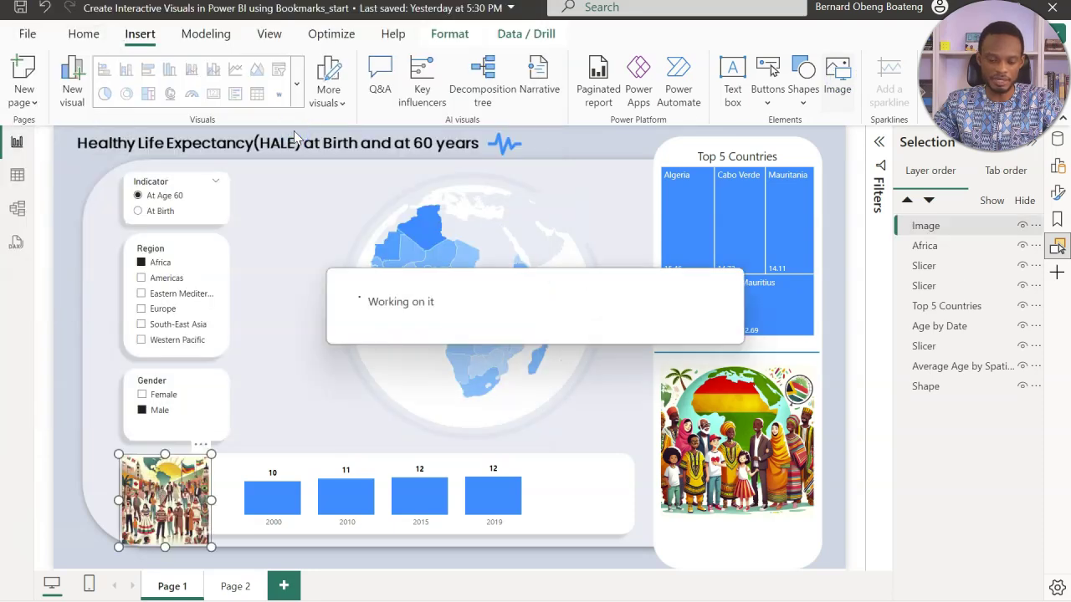
{"action": "left_click_drag", "start_coordinate": [199, 484], "coordinate": [739, 389]}
{"action": "left_click_drag", "start_coordinate": [749, 453], "coordinate": [809, 513]}
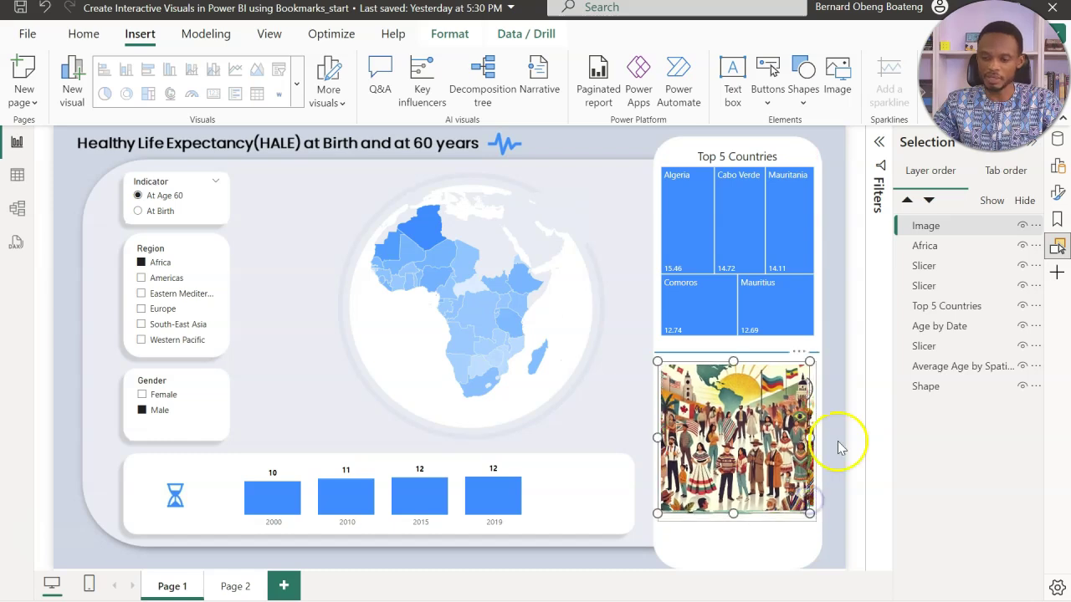
{"action": "double_click", "coordinate": [950, 226]}
{"action": "type", "text": "Ameri"}
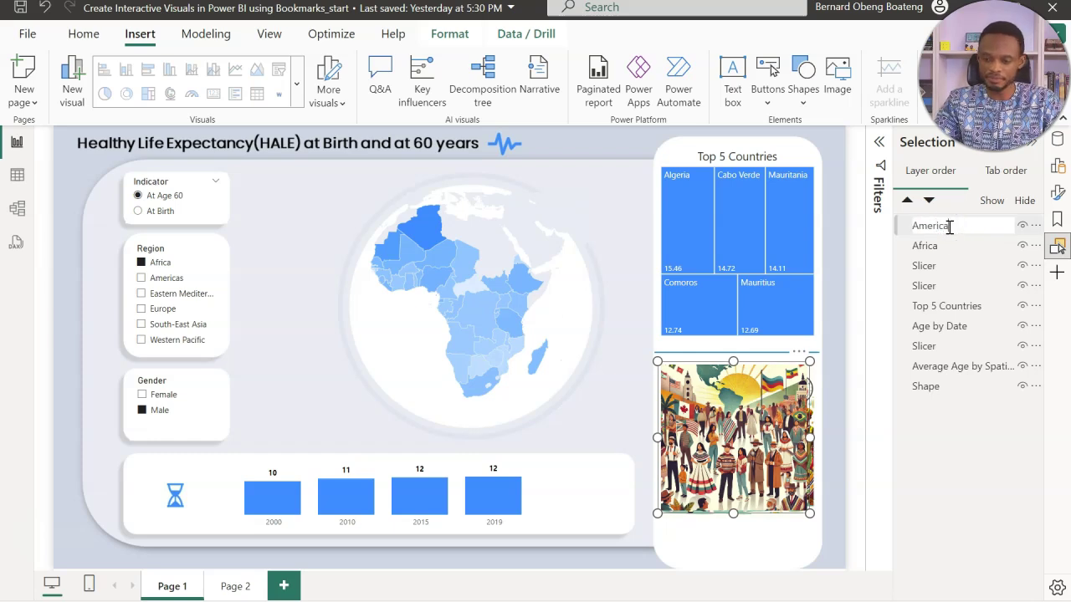
{"action": "type", "text": "cas"}
{"action": "key", "text": "Return"}
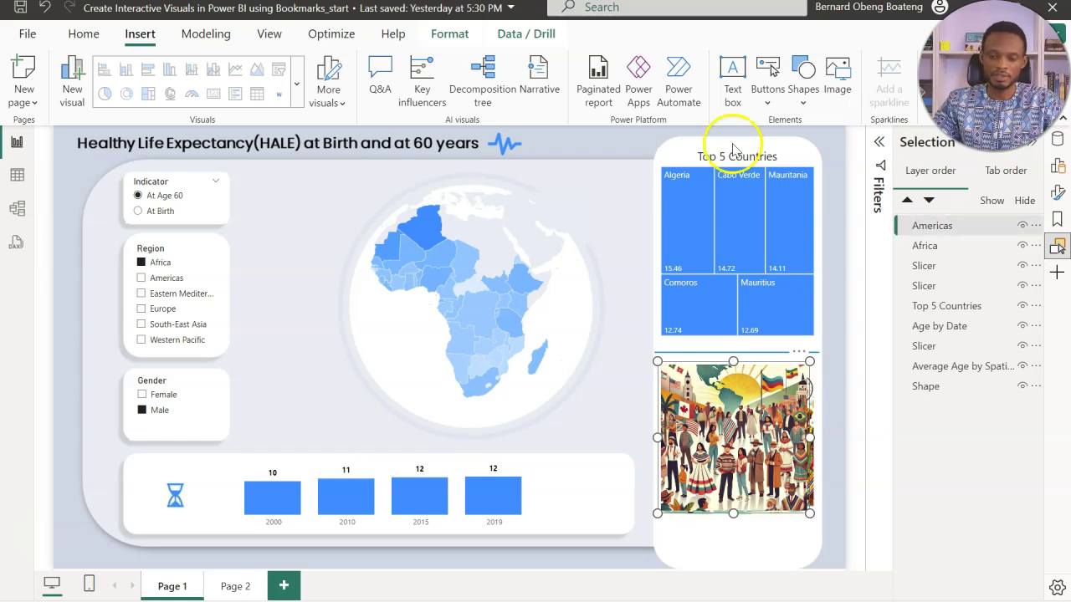
Insert Eastern Med.jpg and fit it into the same right image slot
{"action": "left_click", "coordinate": [839, 74]}
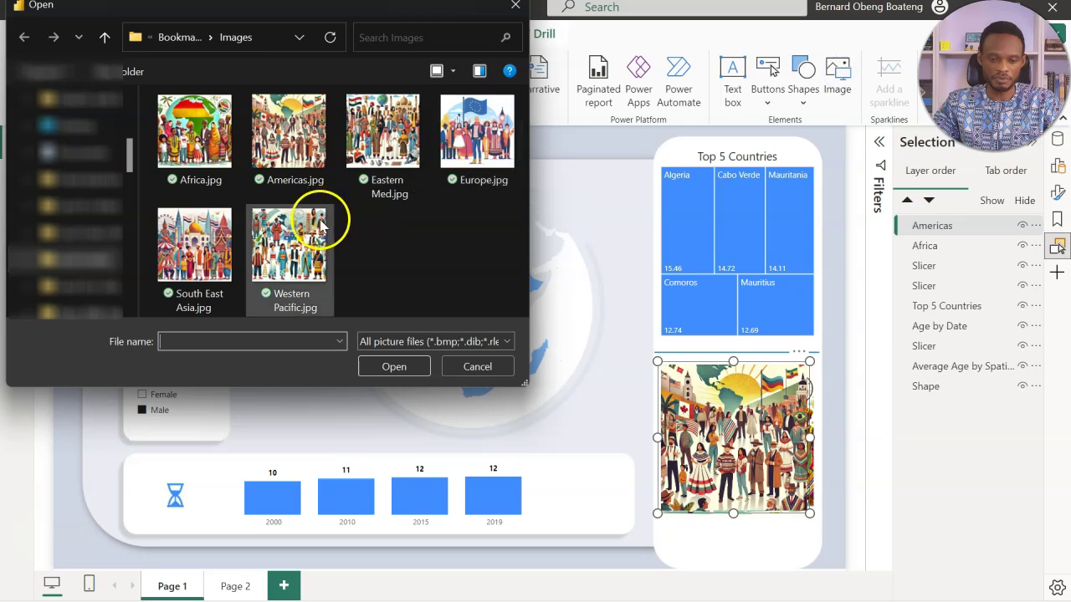
{"action": "double_click", "coordinate": [404, 153]}
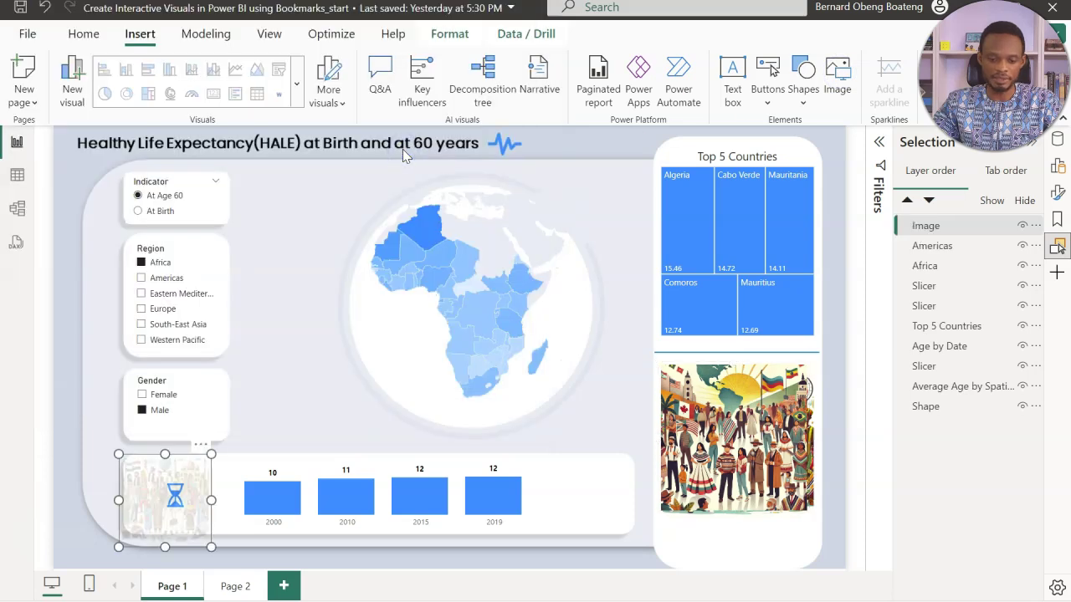
{"action": "left_click_drag", "start_coordinate": [192, 473], "coordinate": [732, 394]}
{"action": "left_click_drag", "start_coordinate": [750, 454], "coordinate": [824, 508]}
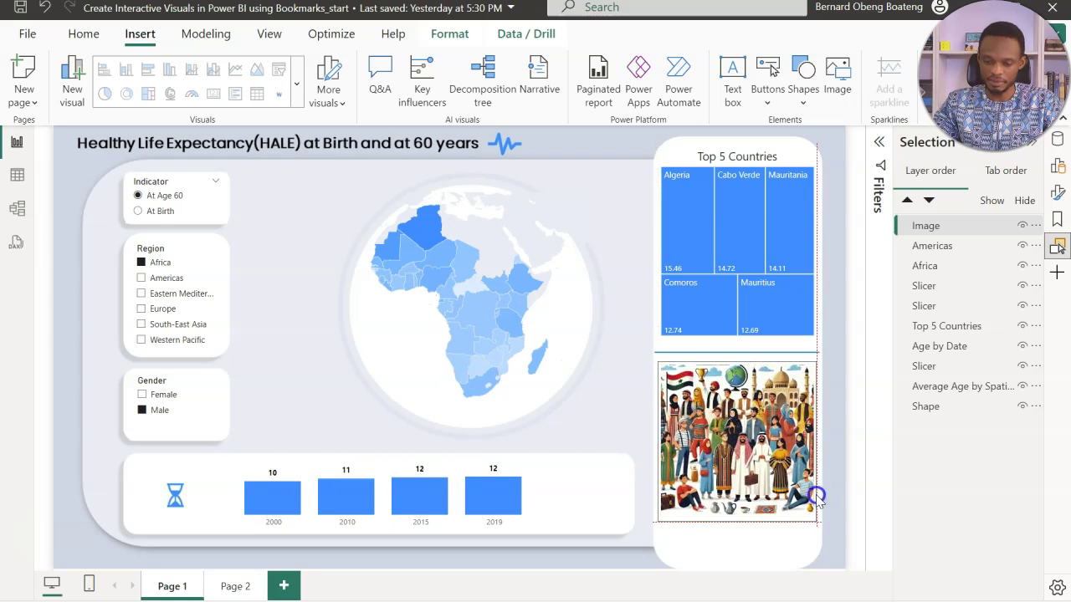
{"action": "left_click", "coordinate": [673, 375]}
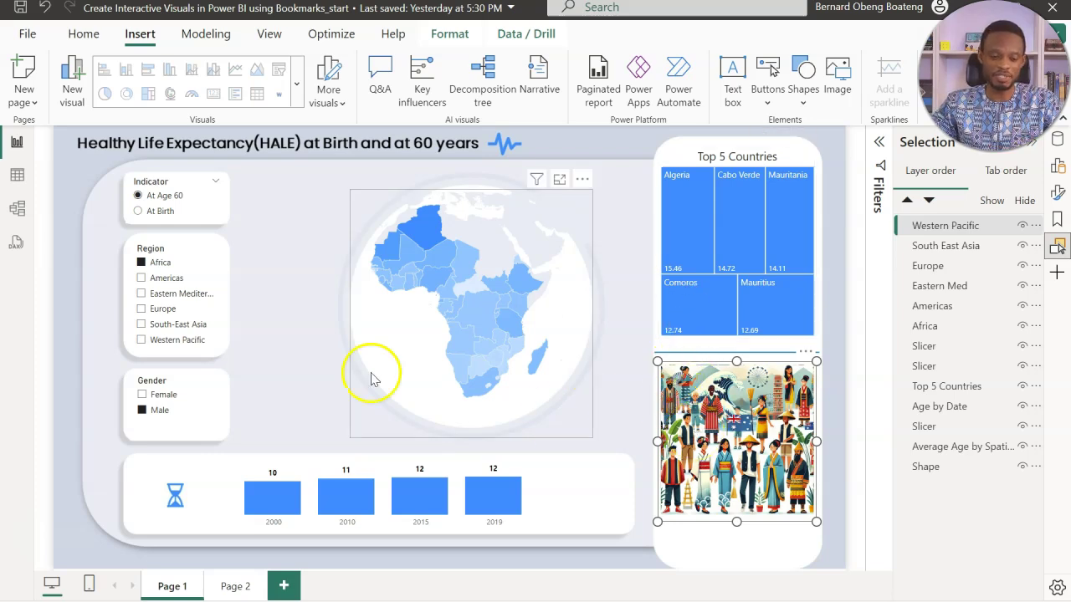
Select the Western Pacific, South East Asia, Europe, Eastern Med, Americas and Africa layers in turn
{"action": "left_click", "coordinate": [949, 234]}
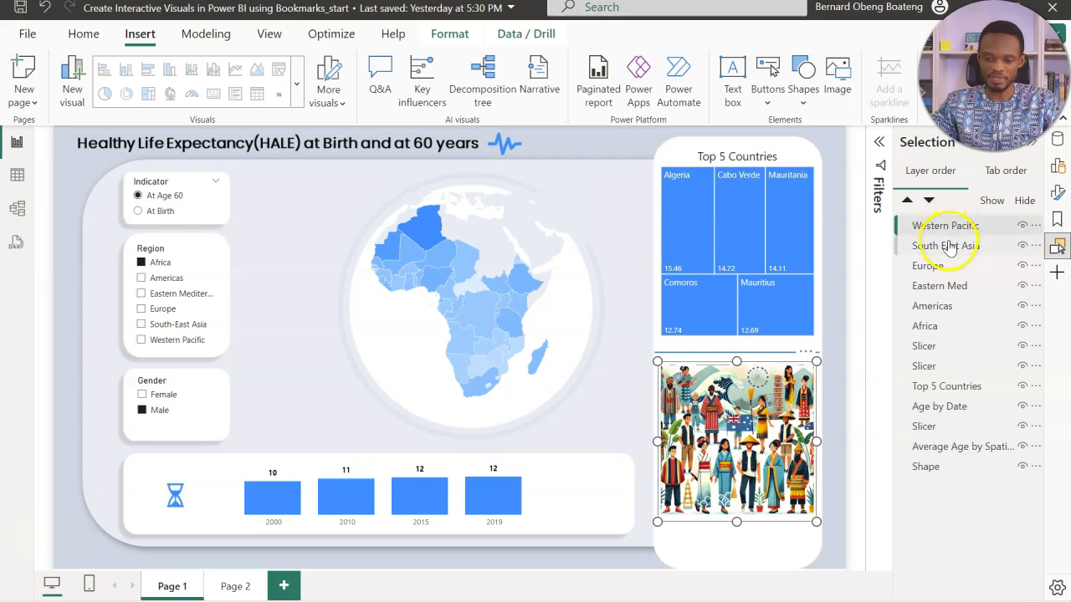
{"action": "left_click", "coordinate": [948, 242]}
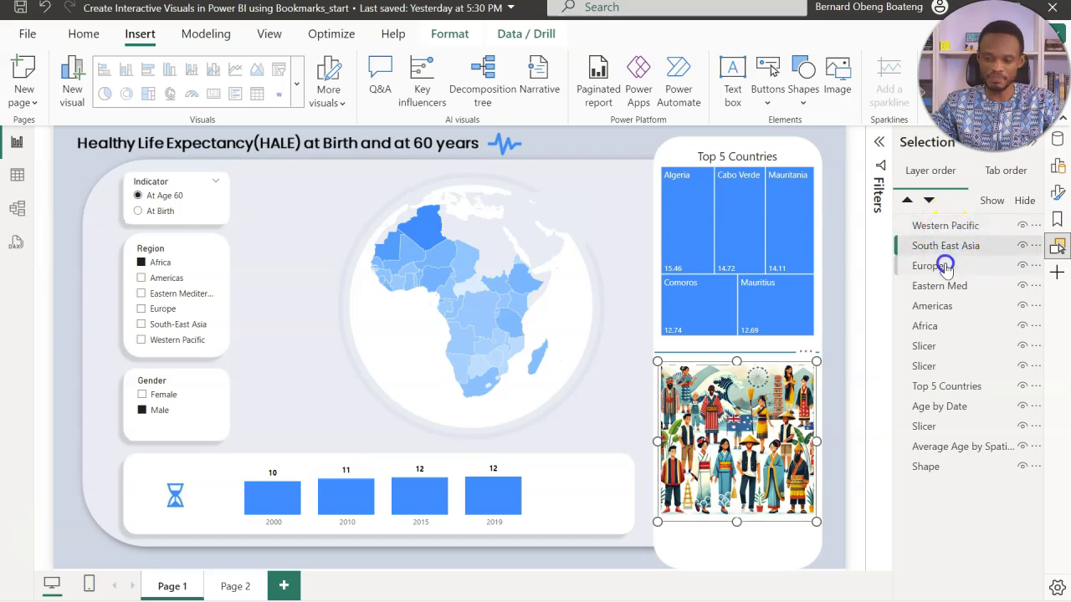
{"action": "left_click", "coordinate": [945, 267]}
{"action": "left_click", "coordinate": [948, 287]}
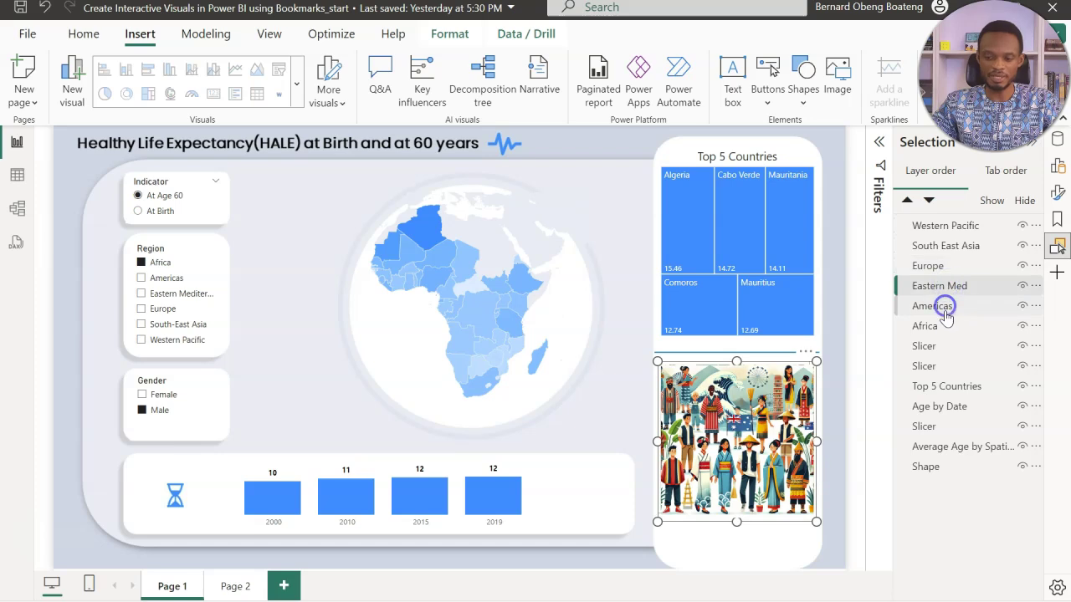
{"action": "left_click", "coordinate": [945, 312]}
{"action": "left_click", "coordinate": [944, 326]}
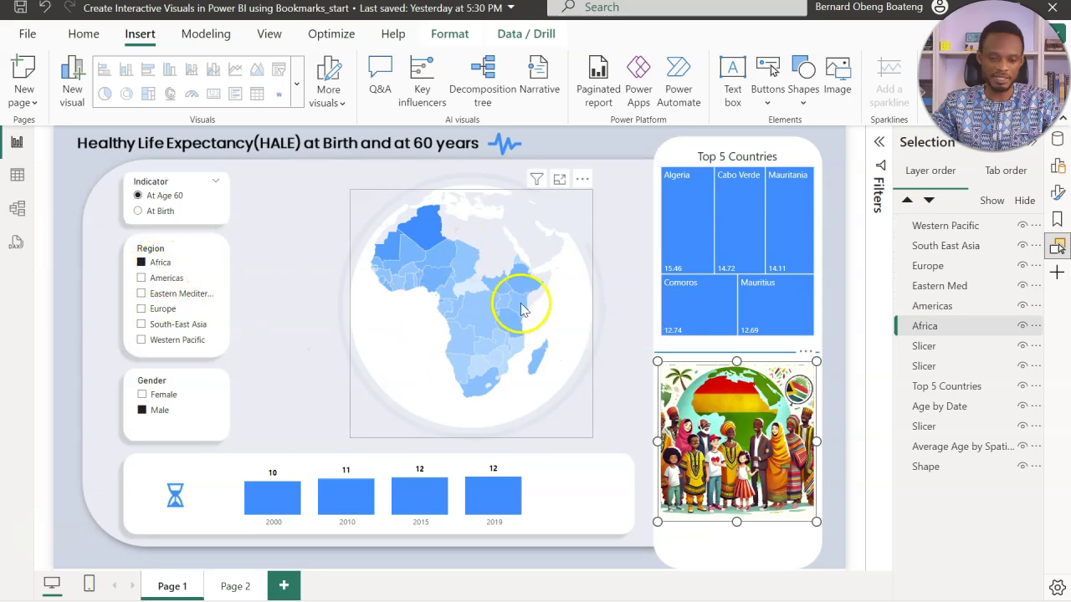
{"action": "mouse_move", "coordinate": [518, 293]}
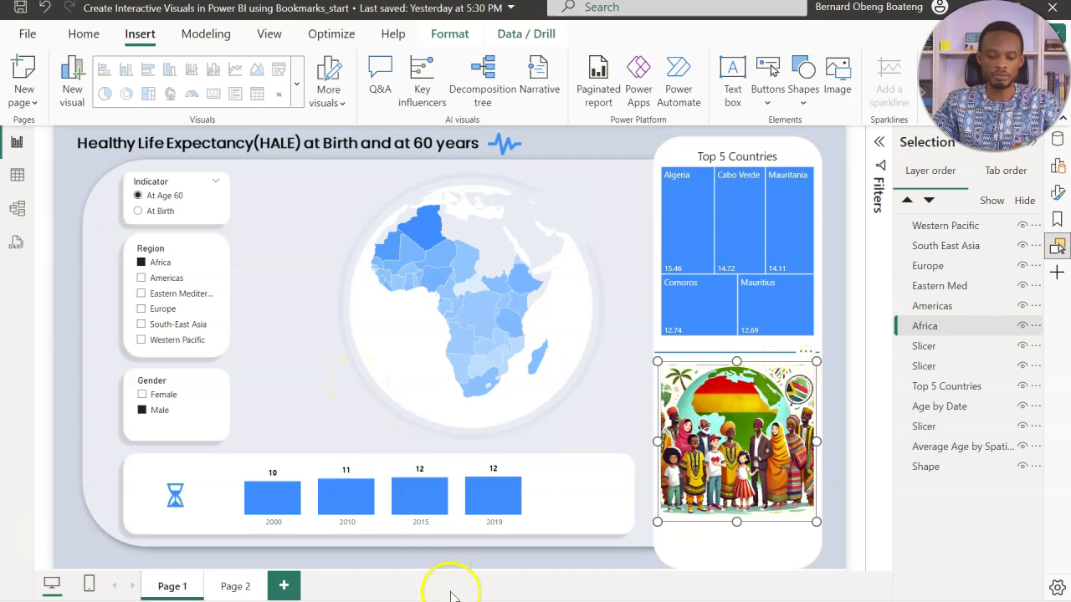
Hide the Western Pacific, South East Asia, Europe, Eastern Med and Americas pictures and the Region slicer
{"action": "mouse_move", "coordinate": [451, 594]}
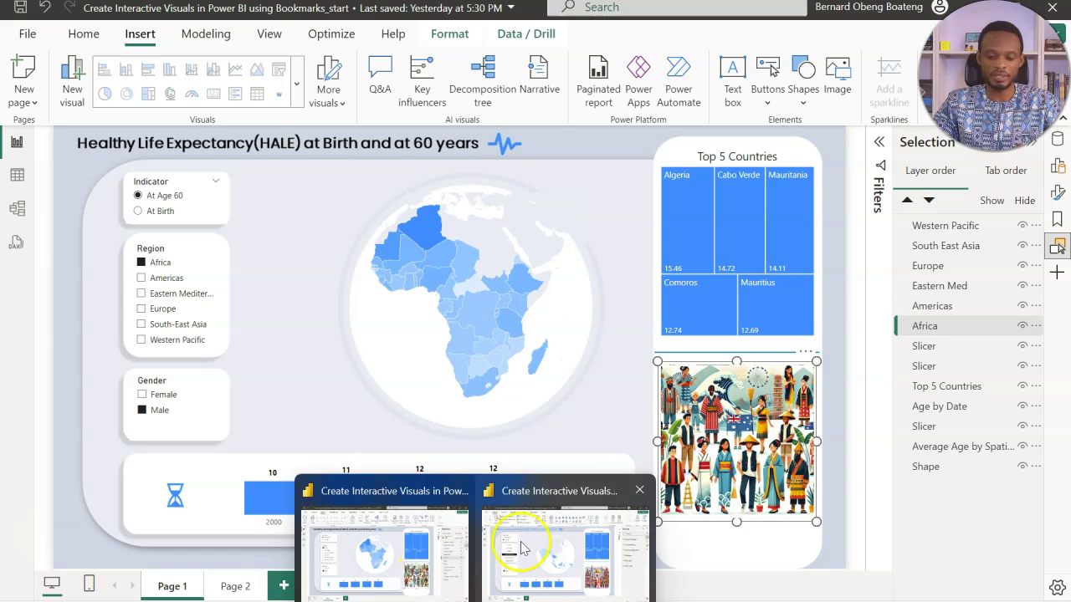
{"action": "left_click", "coordinate": [528, 540]}
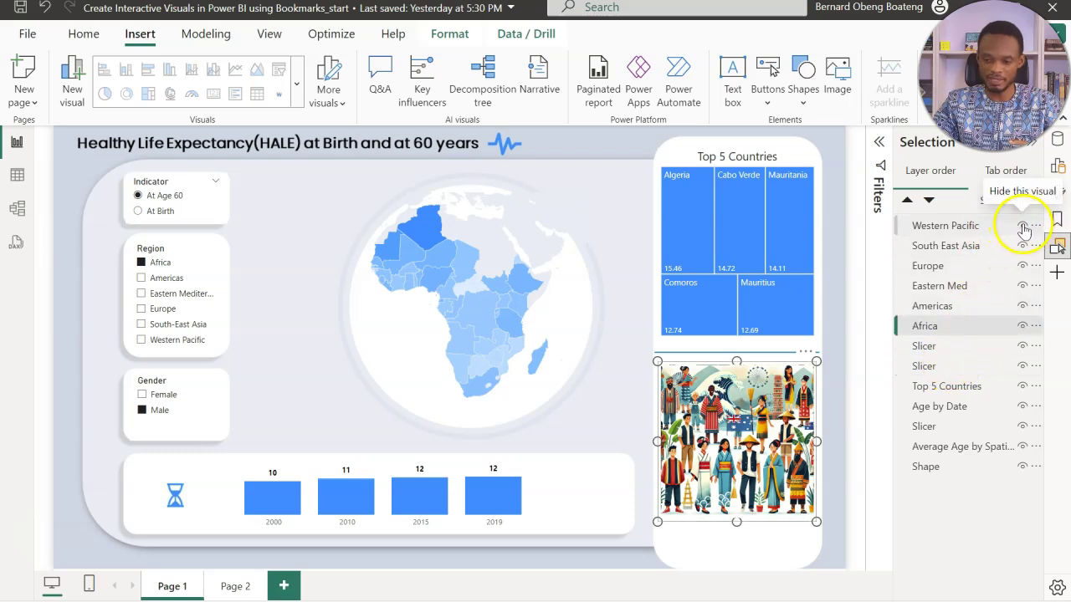
{"action": "left_click", "coordinate": [1023, 226]}
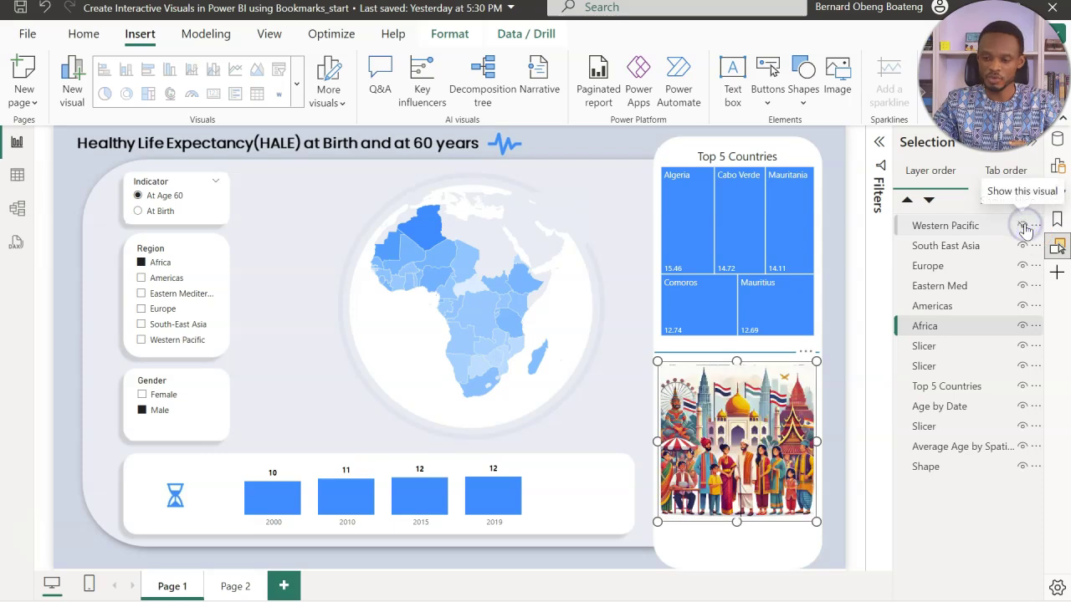
{"action": "left_click", "coordinate": [1023, 246]}
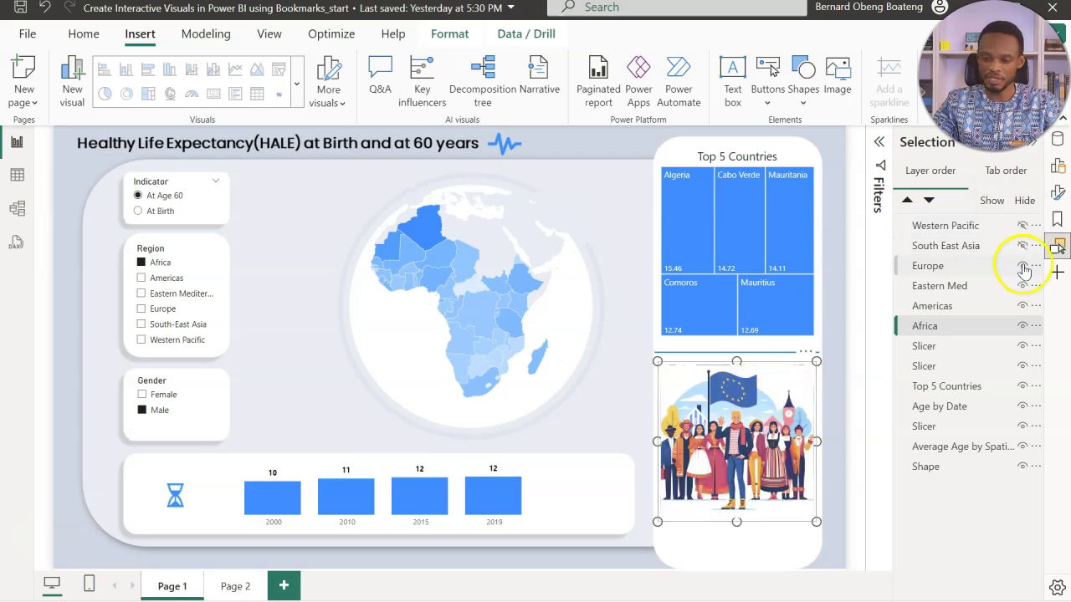
{"action": "left_click", "coordinate": [1023, 267]}
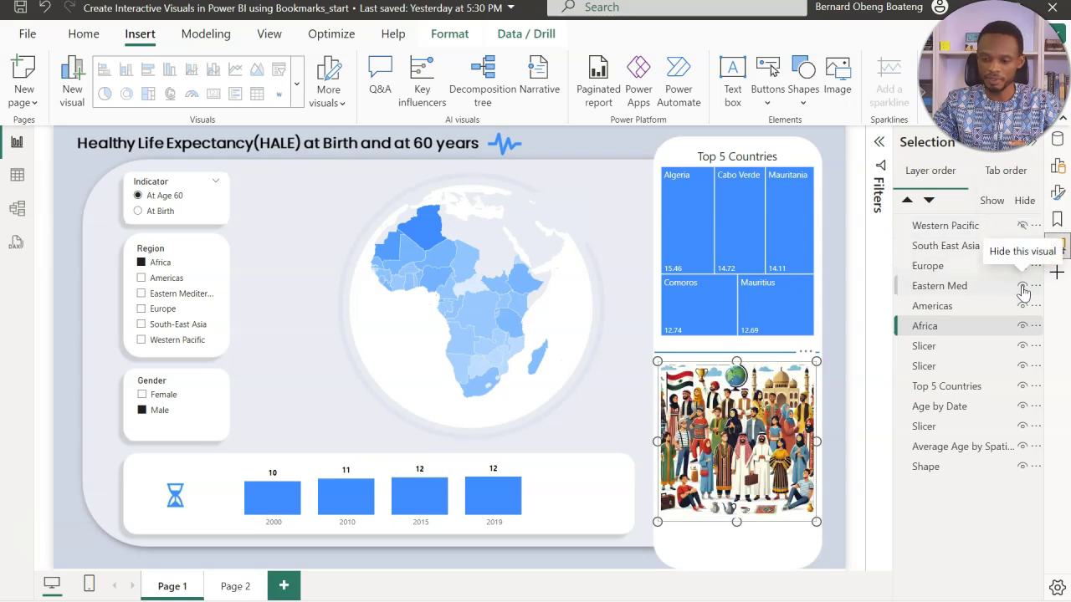
{"action": "left_click", "coordinate": [1023, 286]}
{"action": "left_click", "coordinate": [1022, 306]}
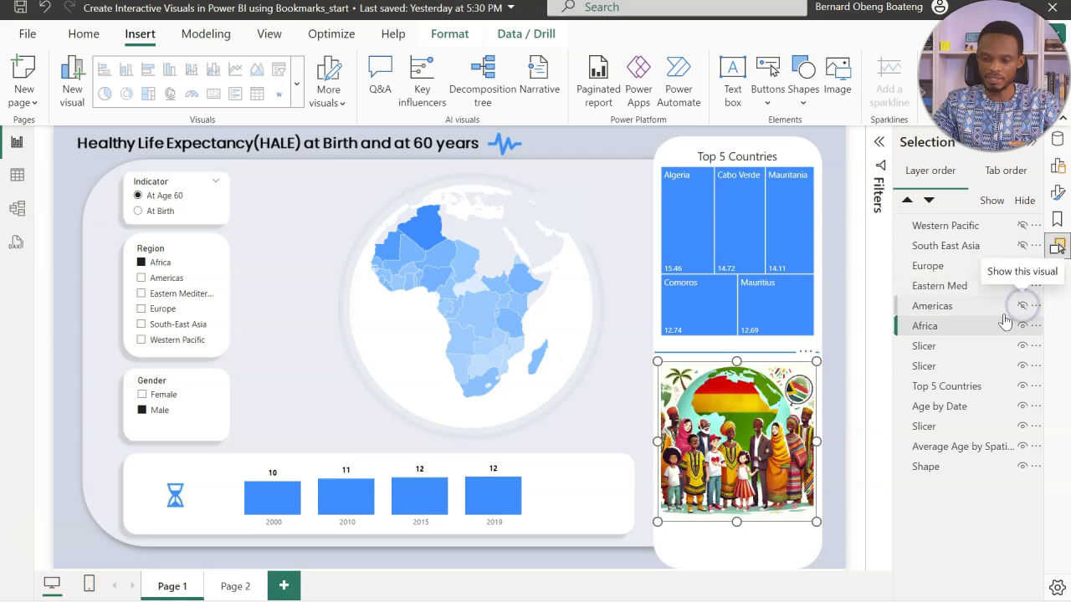
{"action": "left_click", "coordinate": [975, 331]}
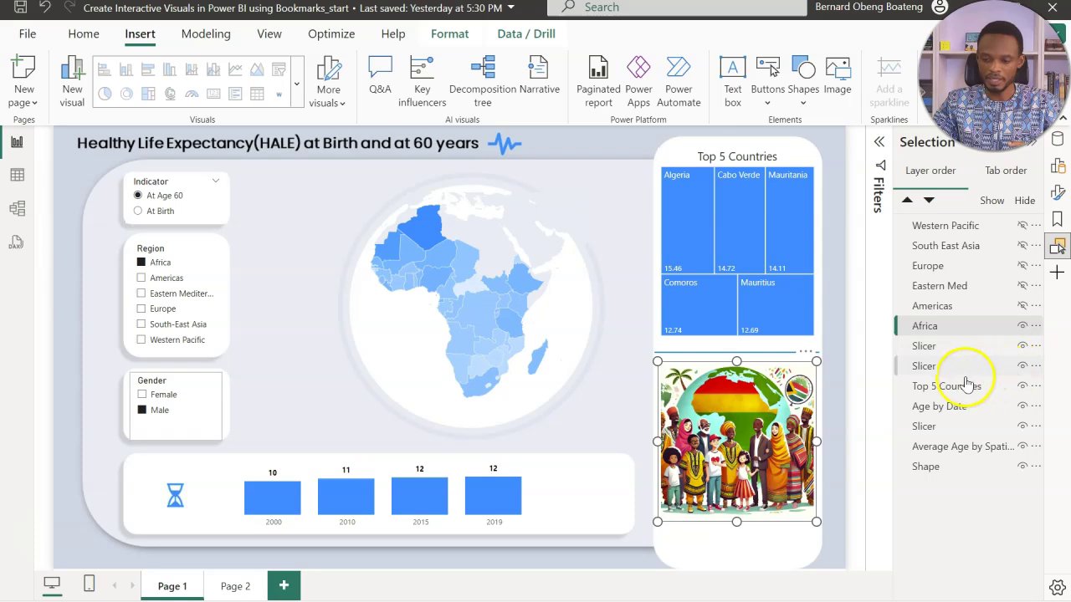
{"action": "left_click", "coordinate": [1023, 427]}
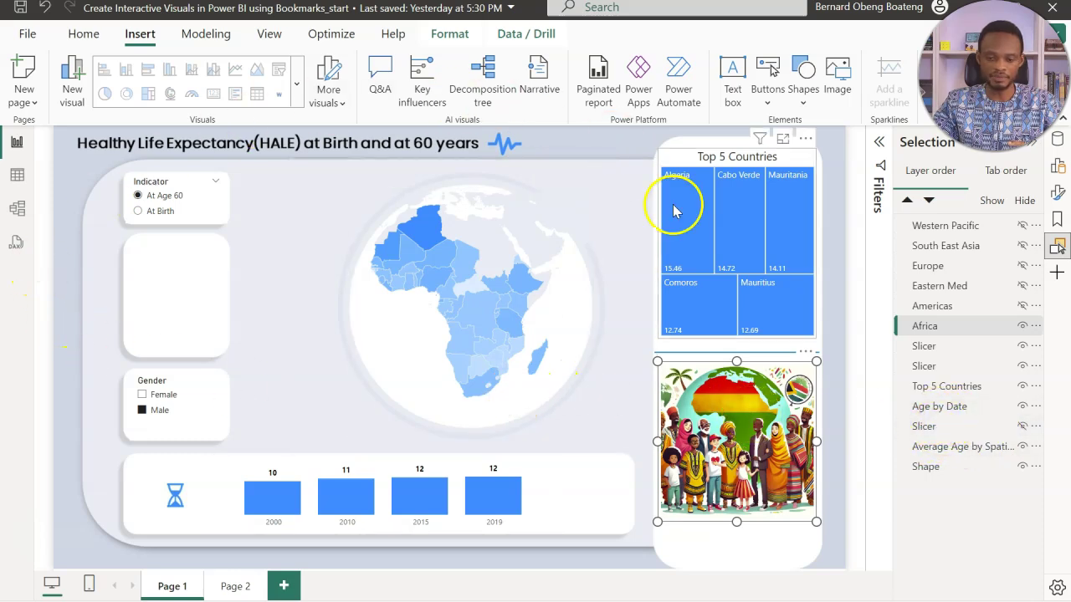
Add a bookmark of the current view and name it 'Africa'
{"action": "mouse_move", "coordinate": [483, 292]}
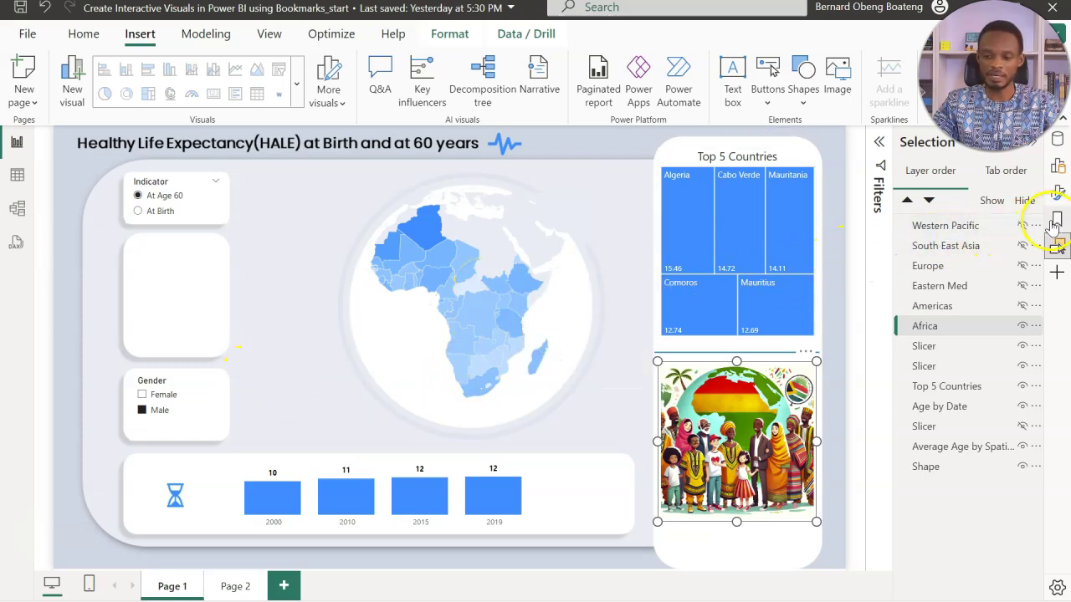
{"action": "left_click", "coordinate": [1056, 219]}
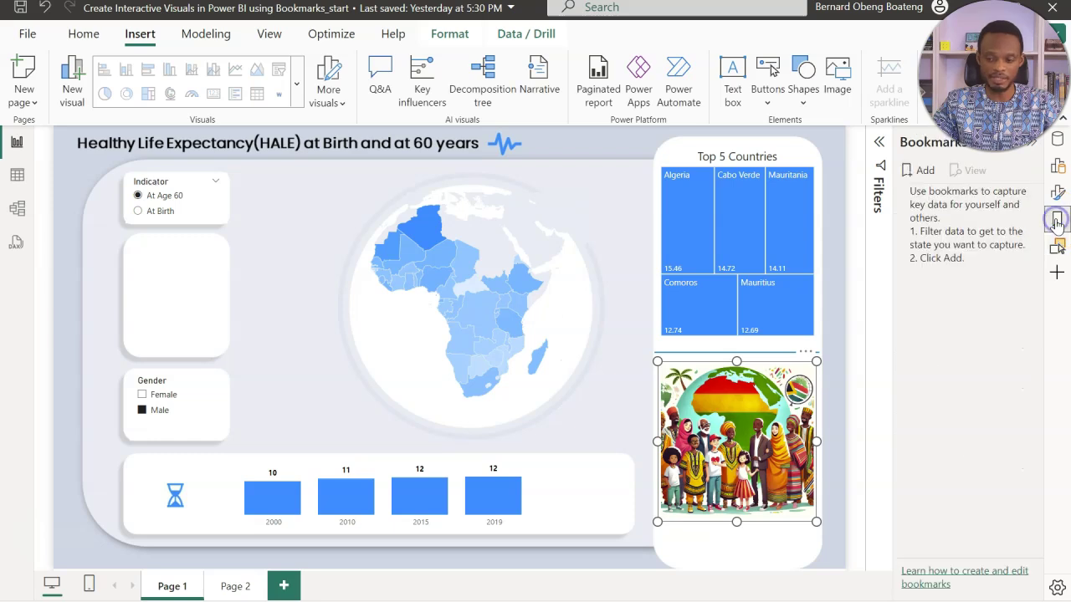
{"action": "left_click", "coordinate": [913, 177]}
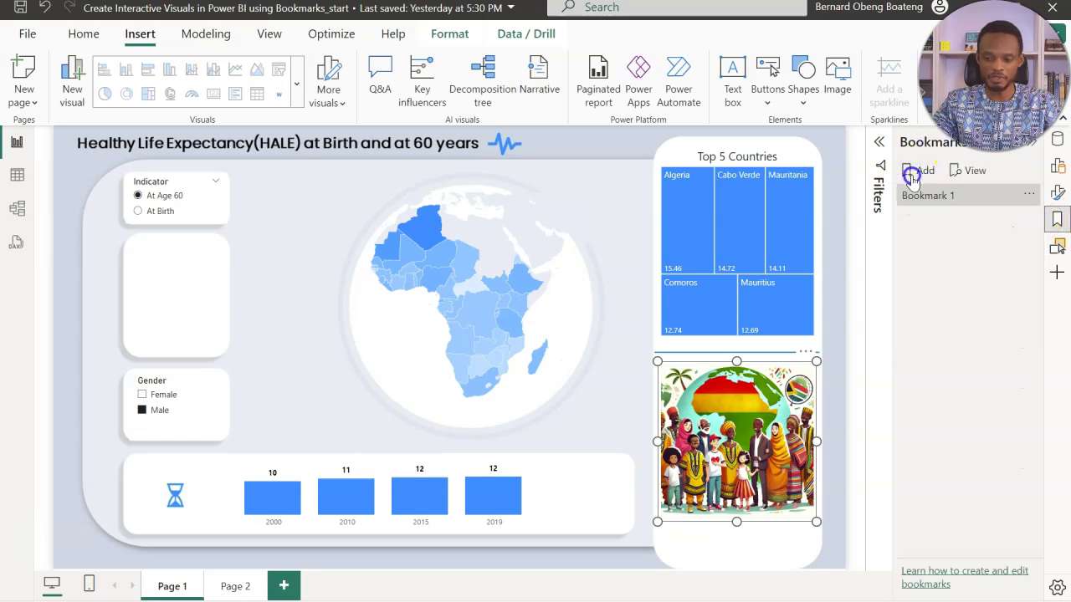
{"action": "double_click", "coordinate": [944, 197]}
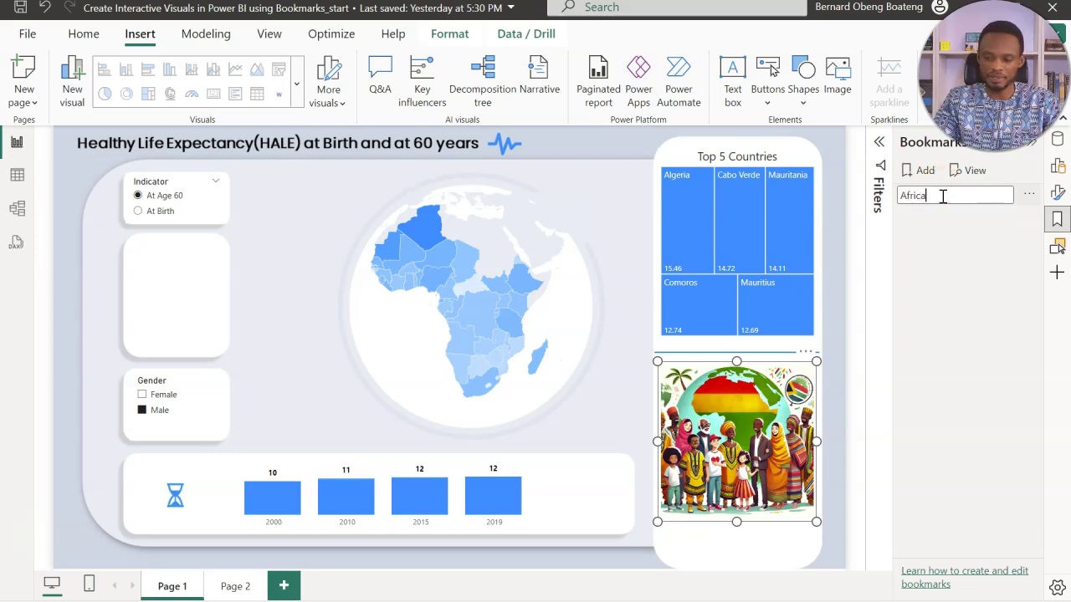
{"action": "key", "text": "Return"}
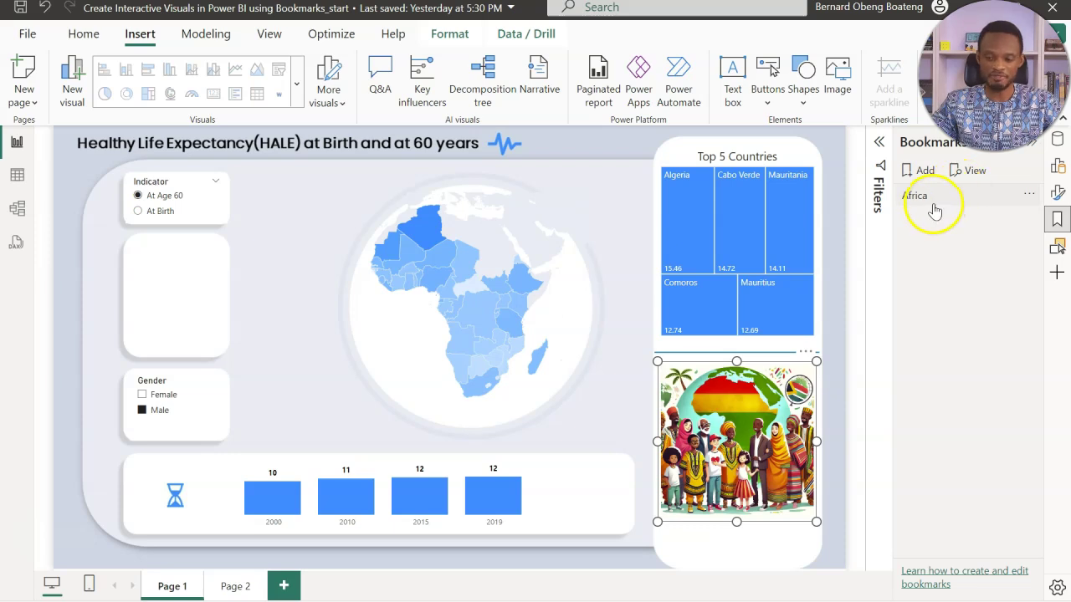
{"action": "left_click", "coordinate": [1056, 248]}
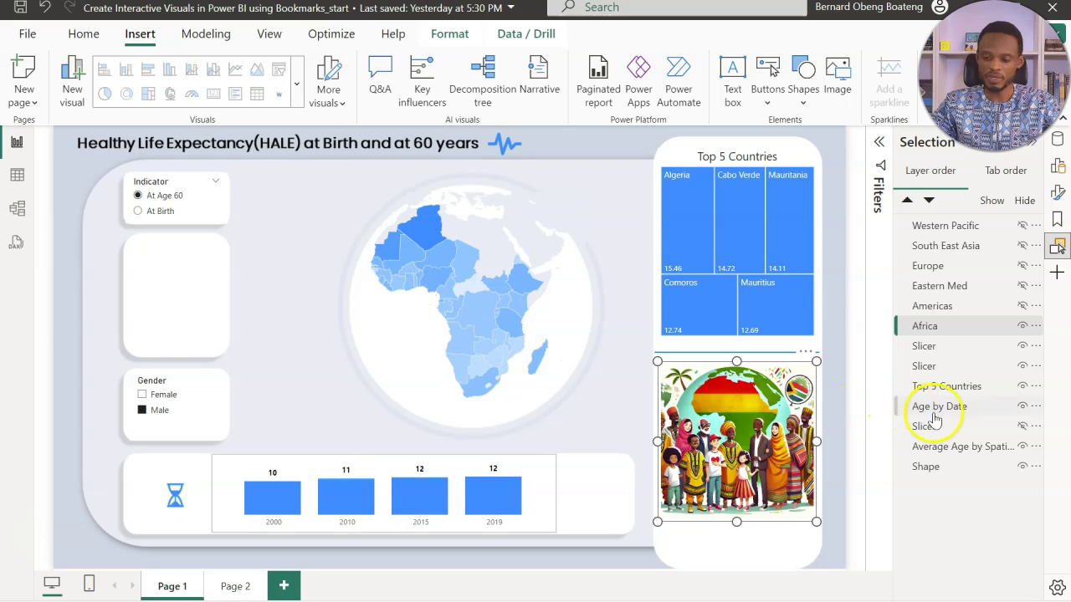
Filter to Americas via the briefly unhidden Region slicer, then show the Americas picture and hide Africa's
{"action": "left_click", "coordinate": [1023, 427]}
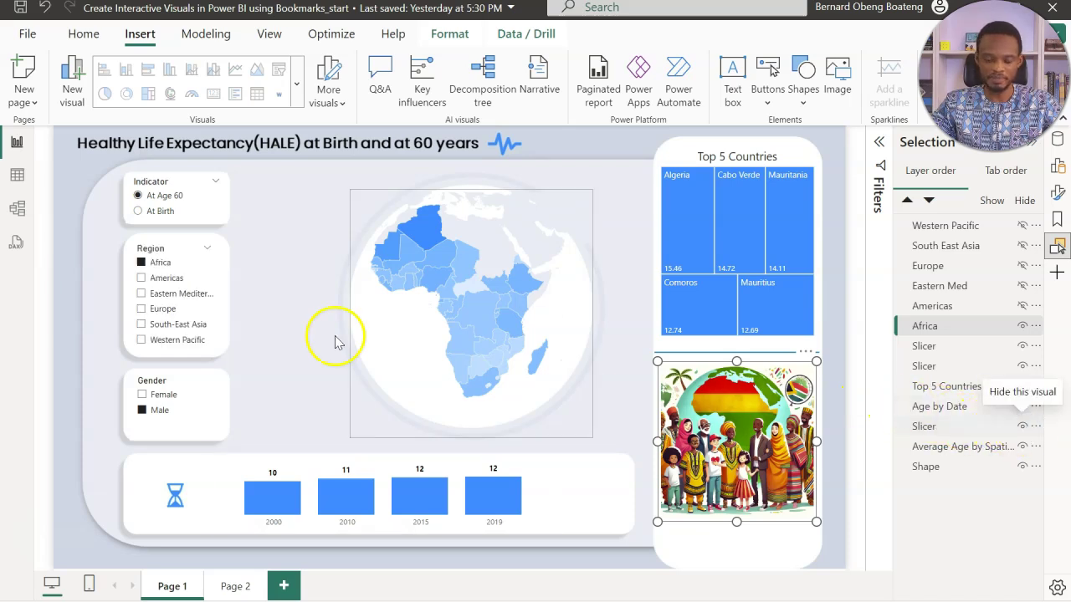
{"action": "left_click", "coordinate": [141, 281]}
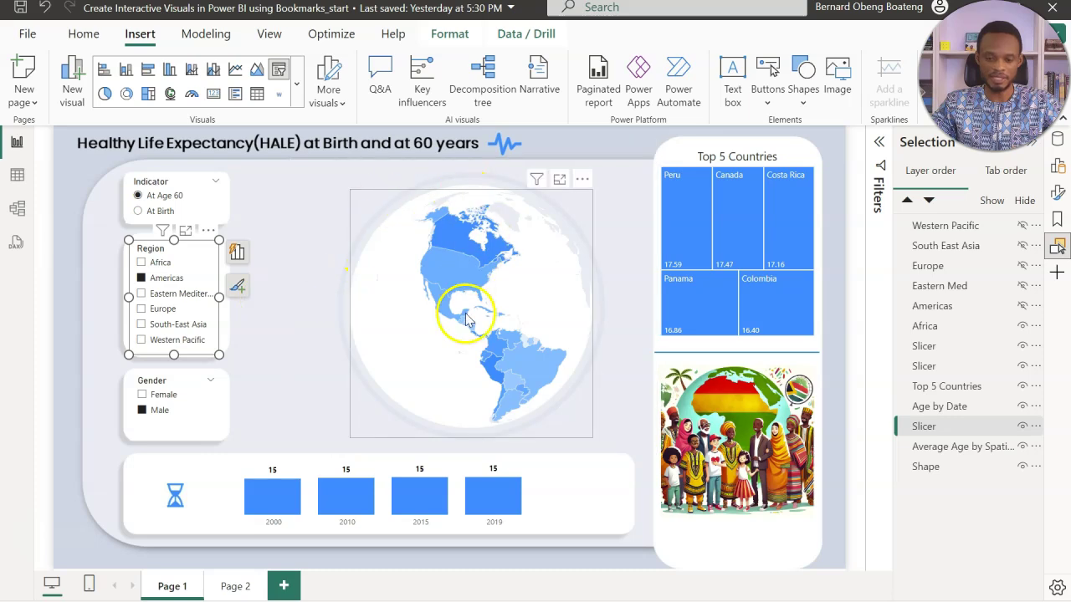
{"action": "left_click", "coordinate": [1022, 428]}
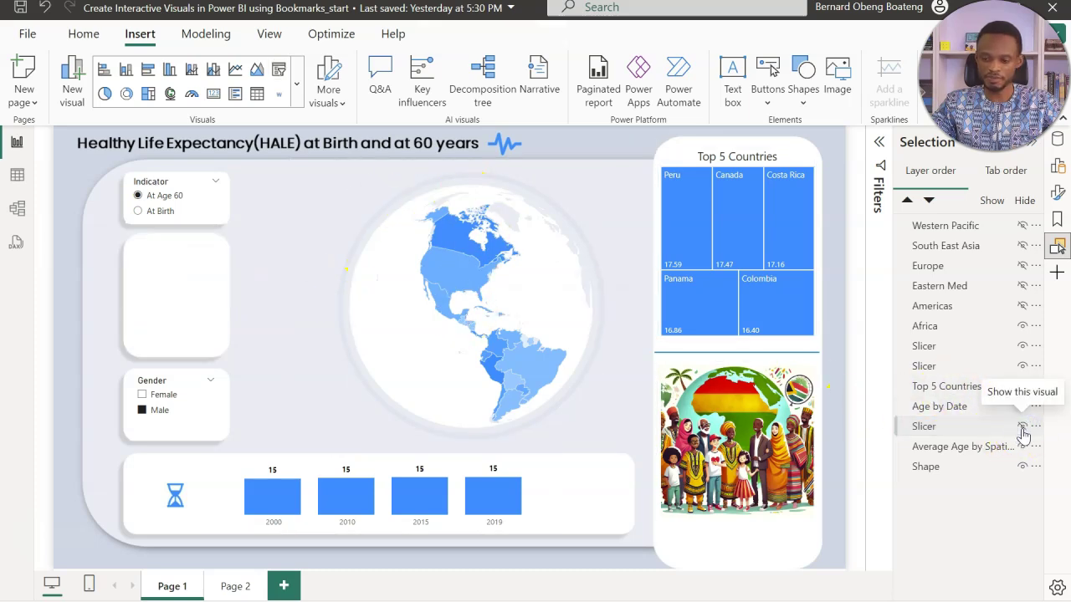
{"action": "left_click", "coordinate": [1023, 308]}
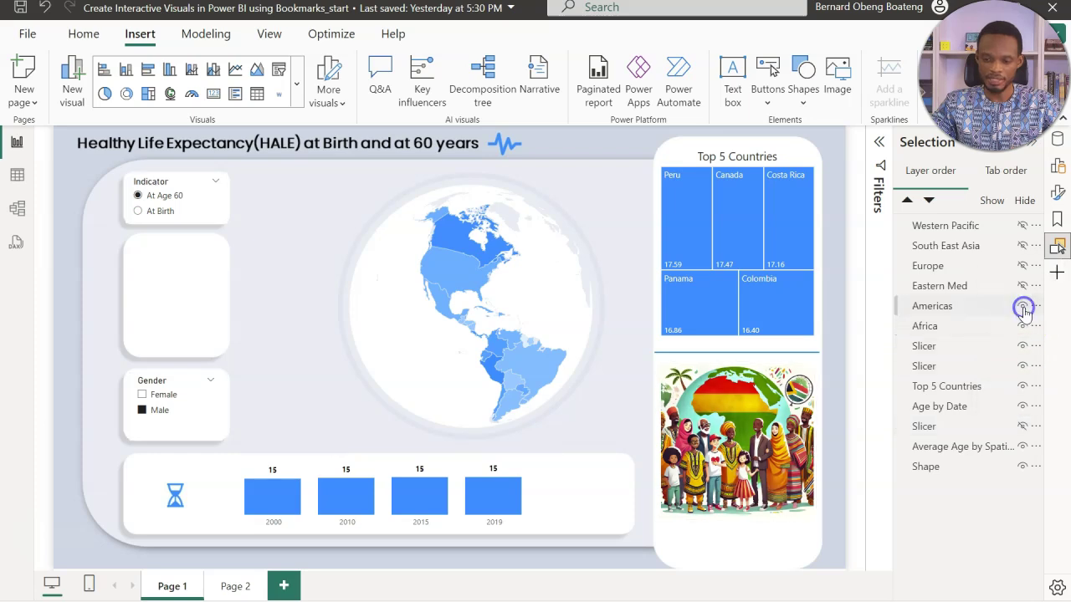
{"action": "left_click", "coordinate": [1022, 326]}
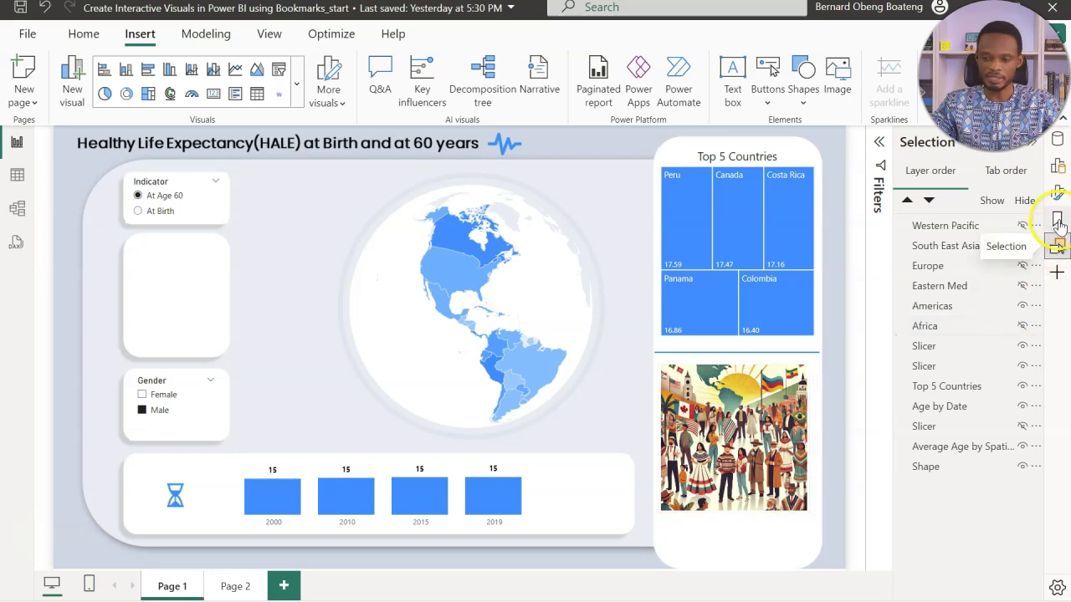
{"action": "left_click", "coordinate": [1058, 220]}
Add a second bookmark and rename it from Bookmark 2 to 'Americas'
{"action": "left_click", "coordinate": [925, 176]}
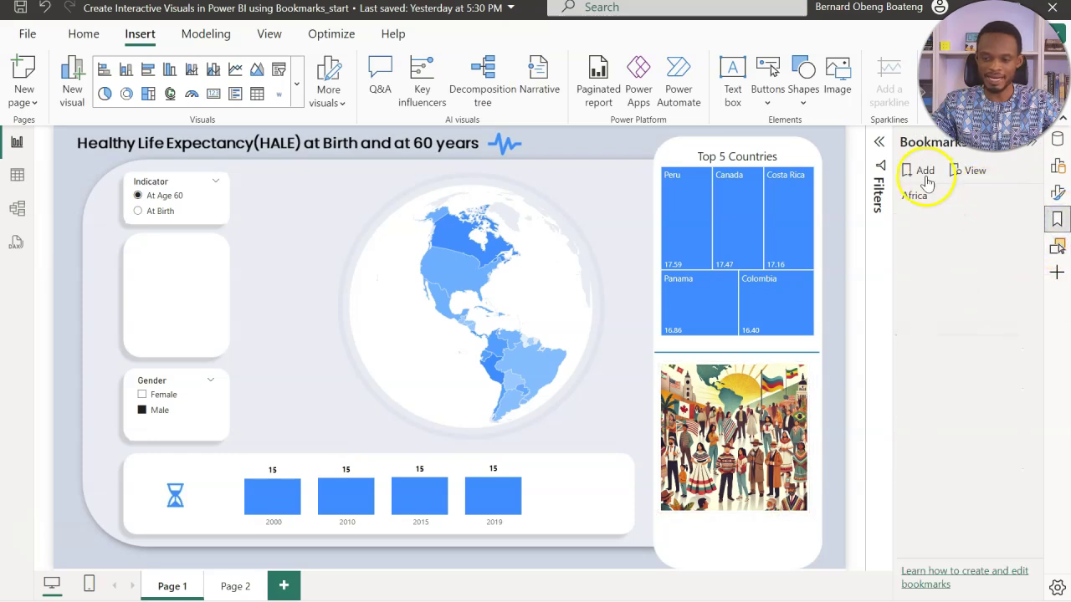
{"action": "left_click", "coordinate": [935, 217]}
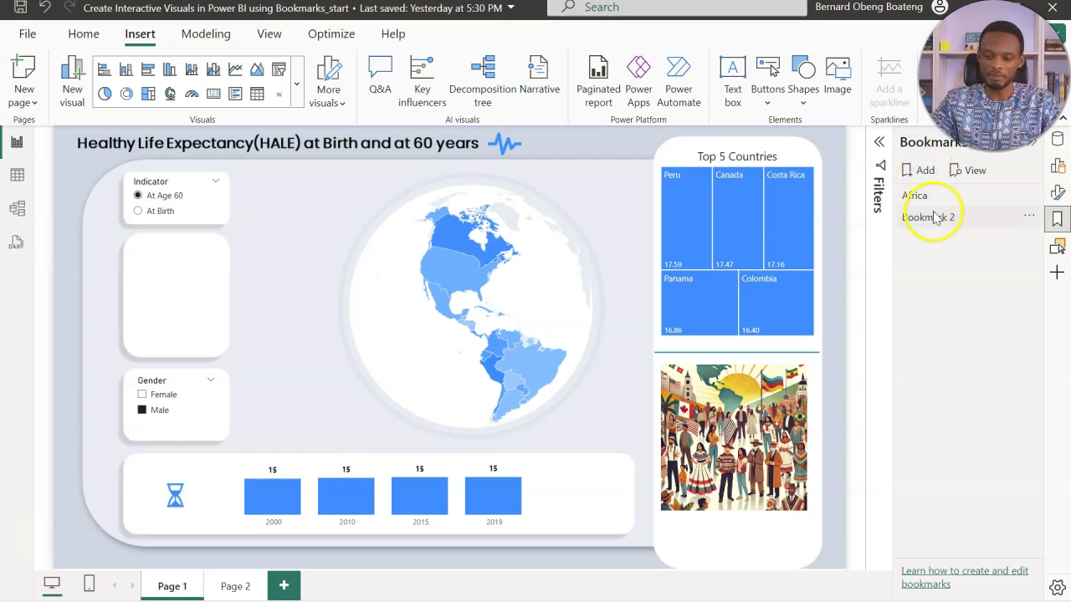
{"action": "double_click", "coordinate": [935, 216]}
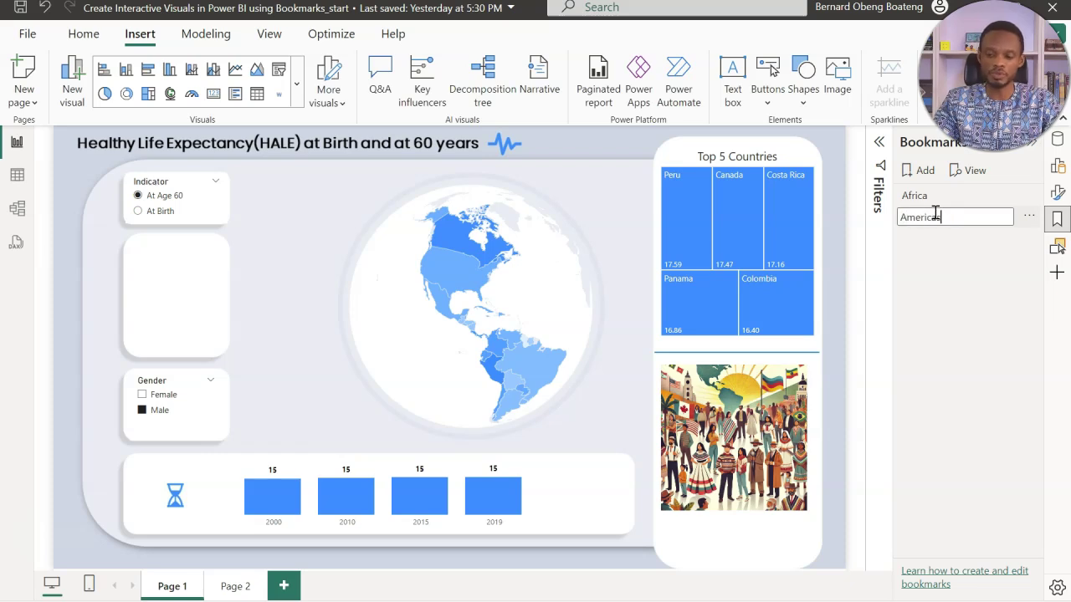
{"action": "key", "text": "Return"}
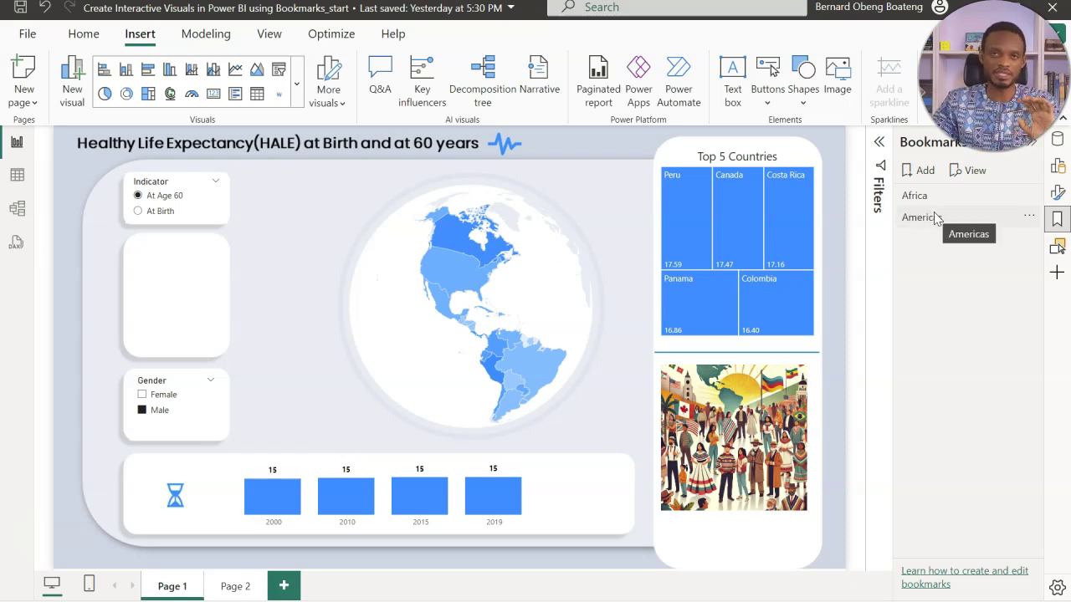
{"action": "left_click", "coordinate": [934, 212]}
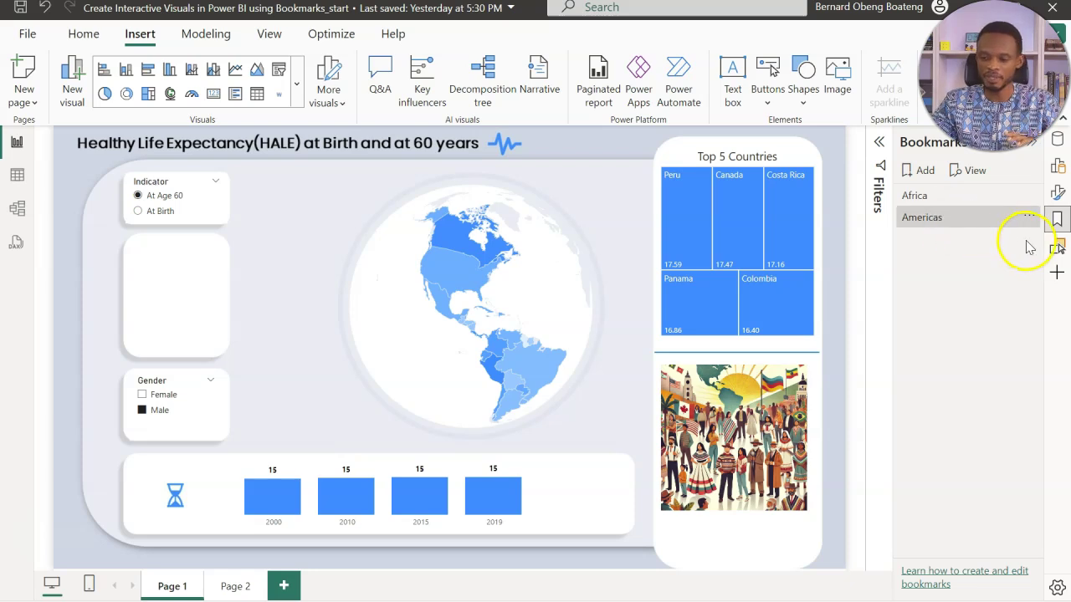
Filter to Eastern Mediterranean, swap the Americas collage for the Eastern Med image, and re-hide the Region slicer
{"action": "left_click", "coordinate": [1056, 248]}
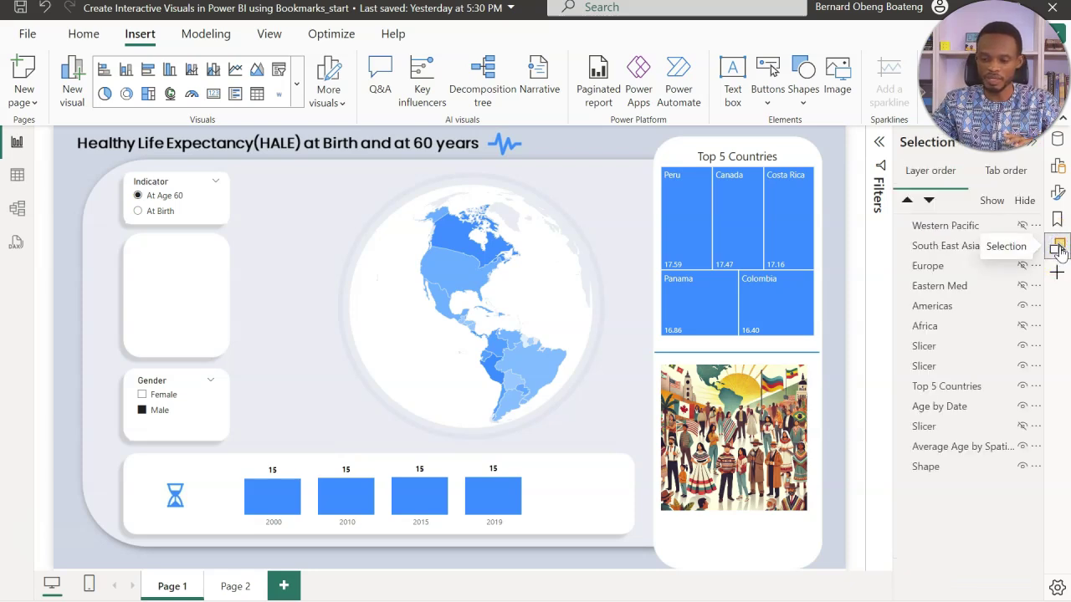
{"action": "left_click", "coordinate": [1022, 427]}
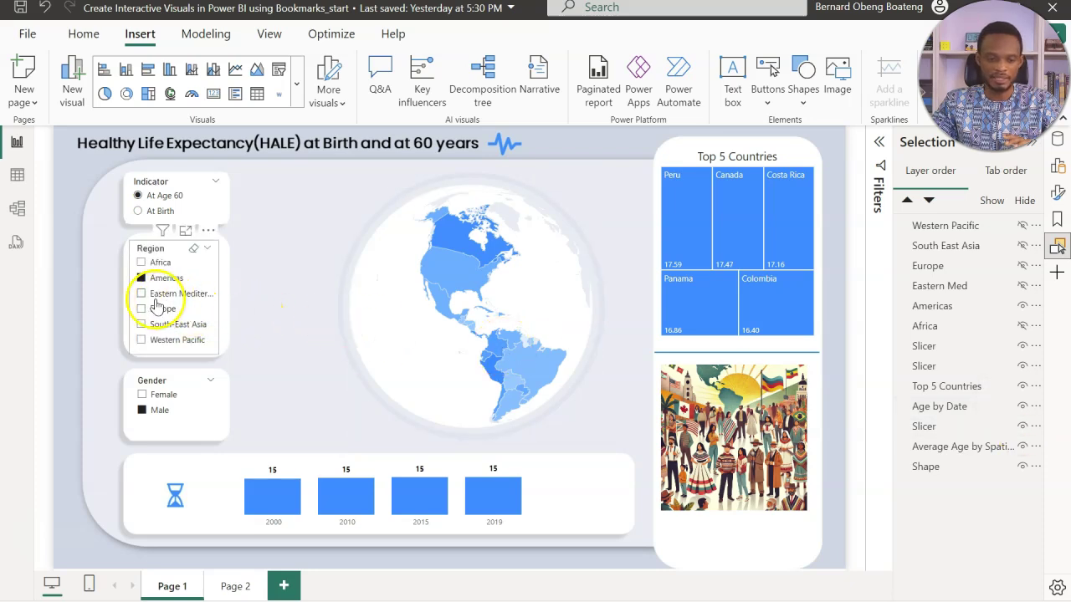
{"action": "left_click", "coordinate": [141, 293]}
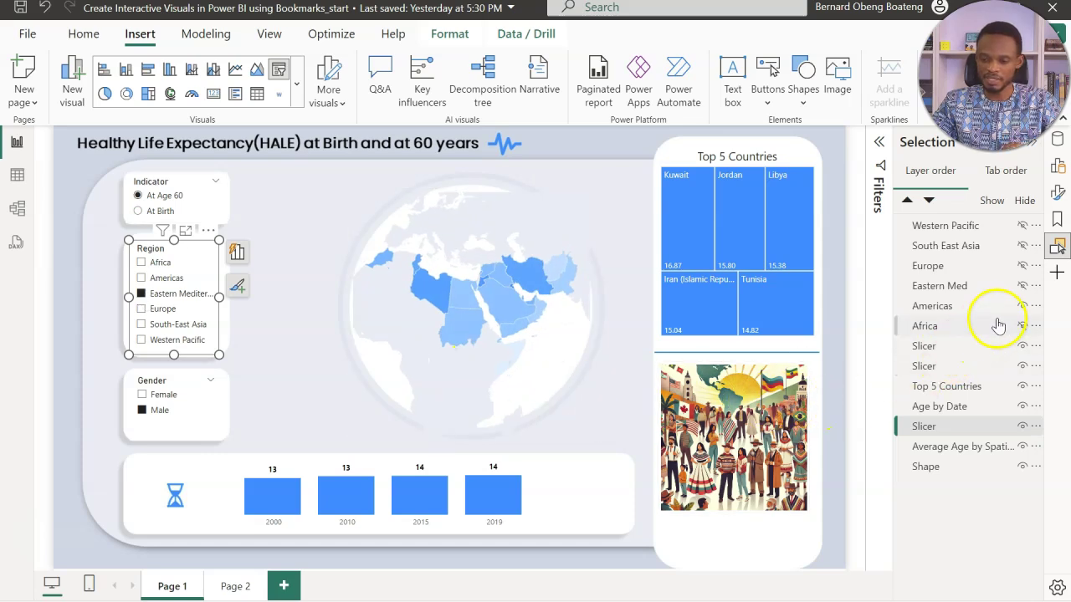
{"action": "left_click", "coordinate": [1022, 305]}
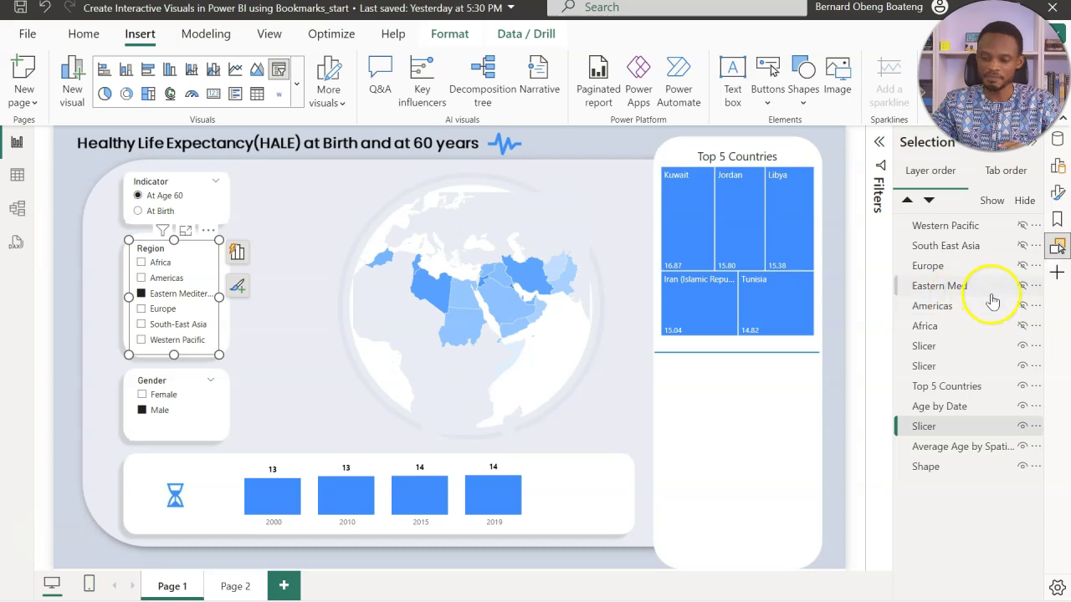
{"action": "left_click", "coordinate": [1023, 287]}
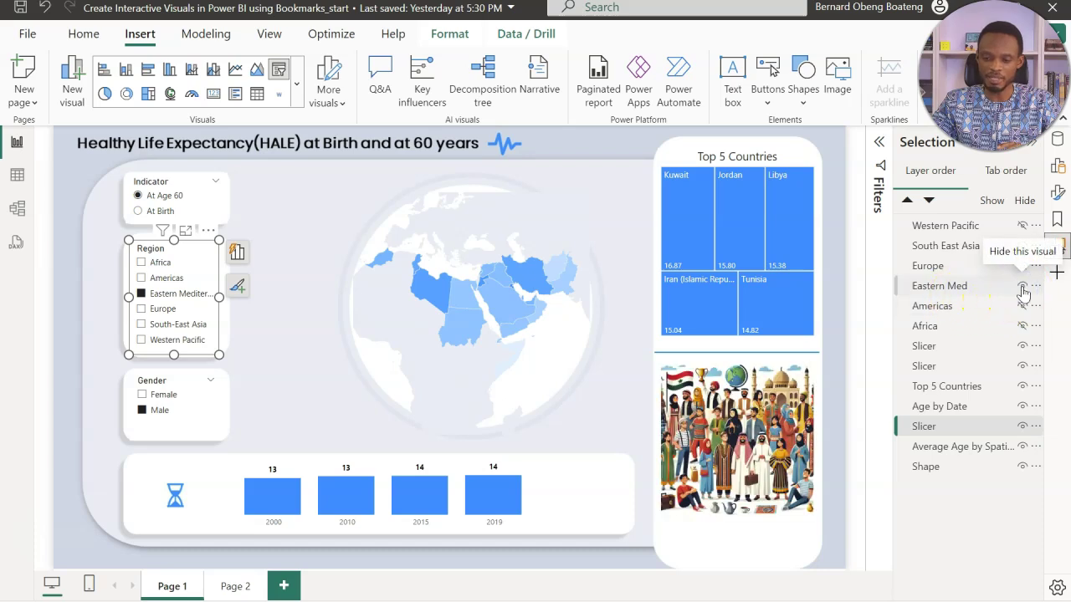
{"action": "left_click", "coordinate": [1022, 428]}
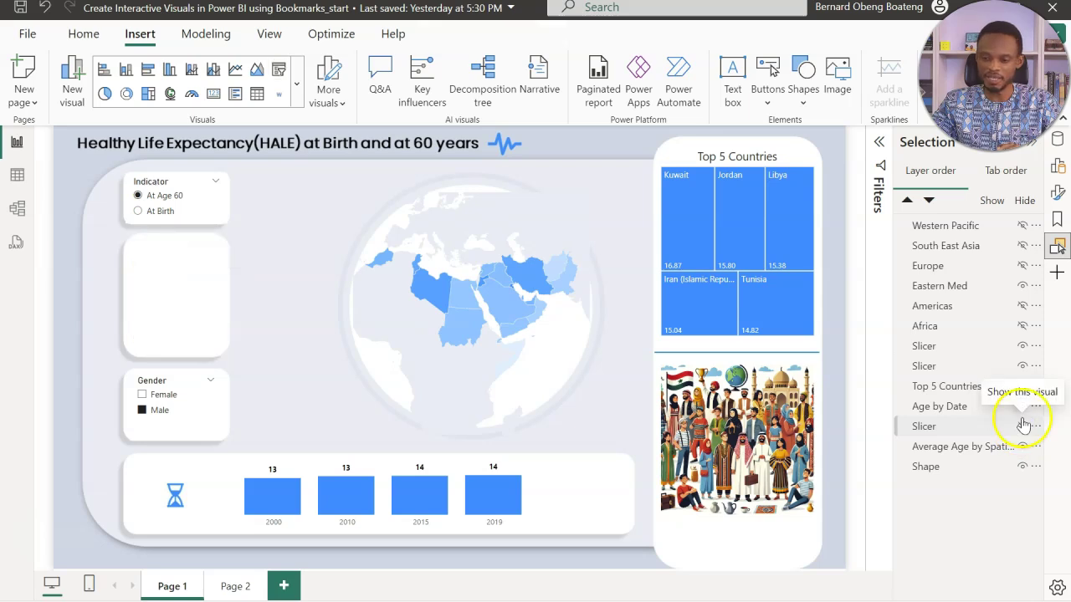
{"action": "left_click", "coordinate": [1059, 220]}
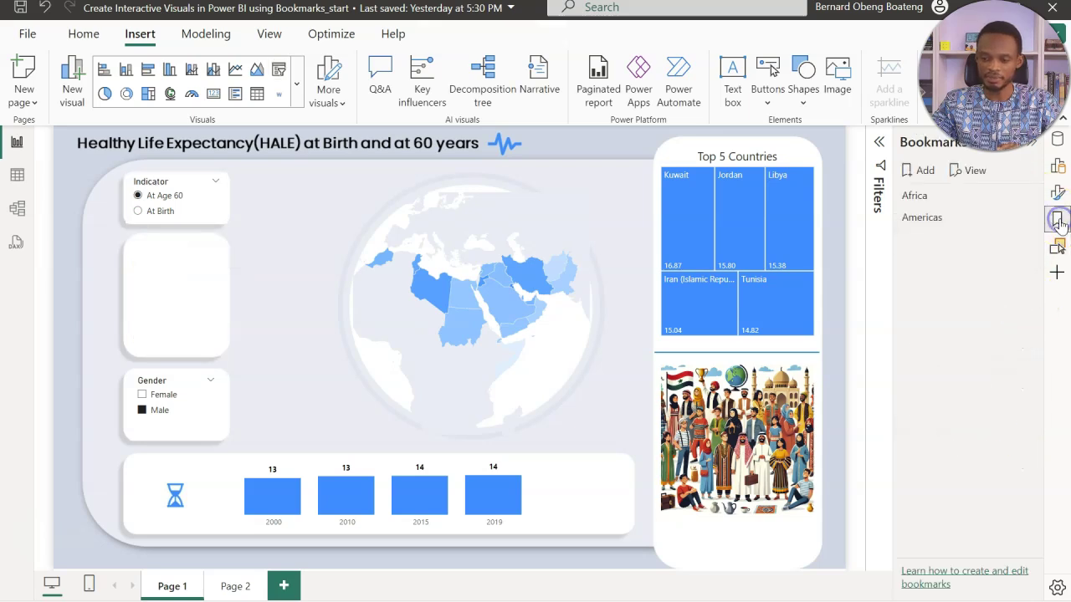
Add a bookmark of the Eastern Mediterranean view and rename it 'Eastern Med'
{"action": "left_click", "coordinate": [923, 171]}
{"action": "double_click", "coordinate": [942, 239]}
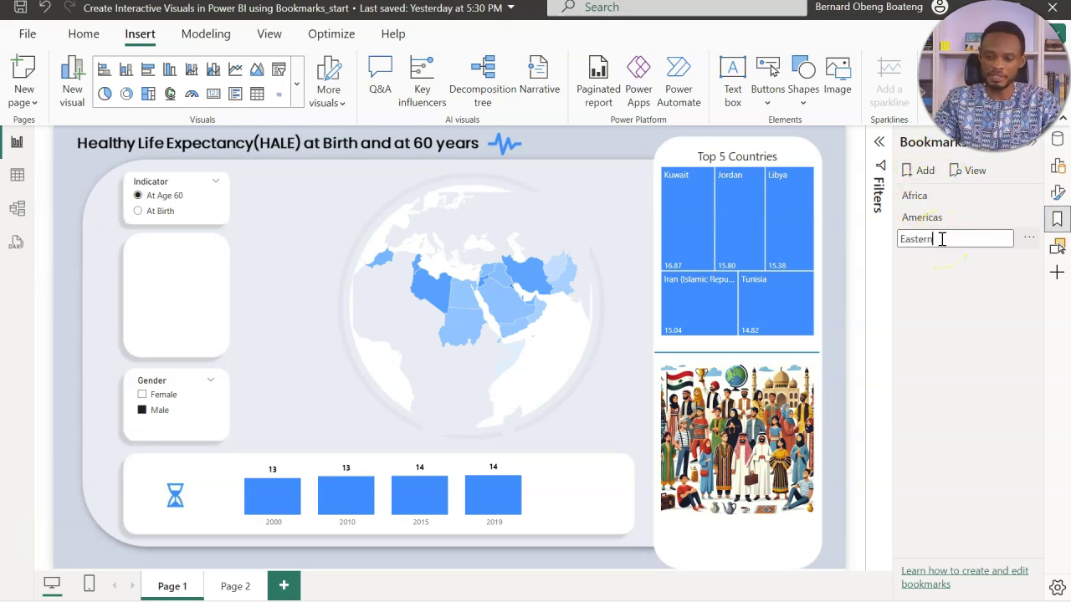
{"action": "key", "text": "Return"}
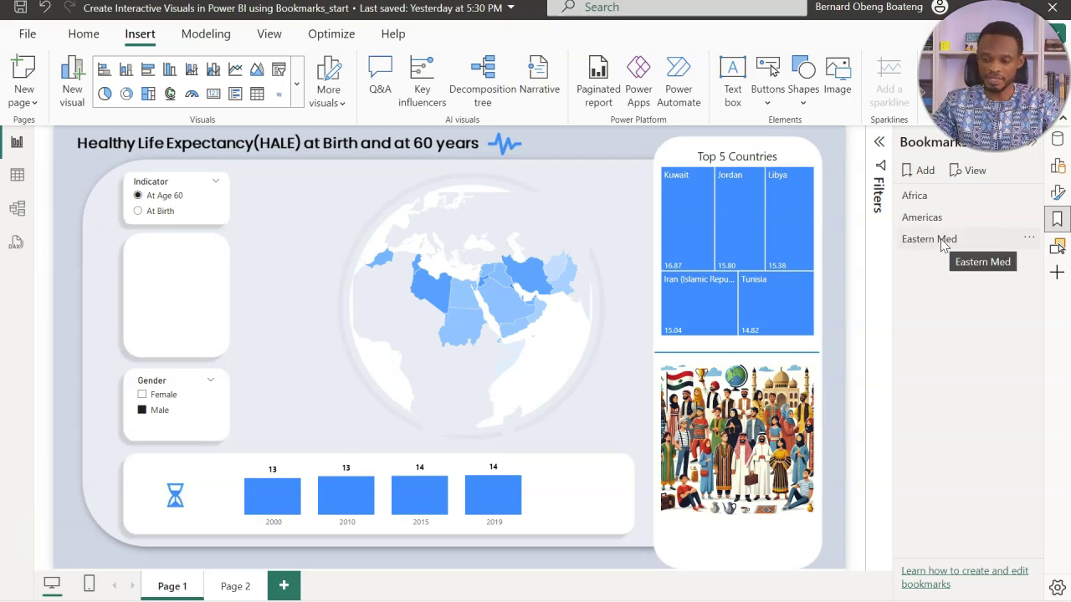
{"action": "left_click", "coordinate": [940, 238]}
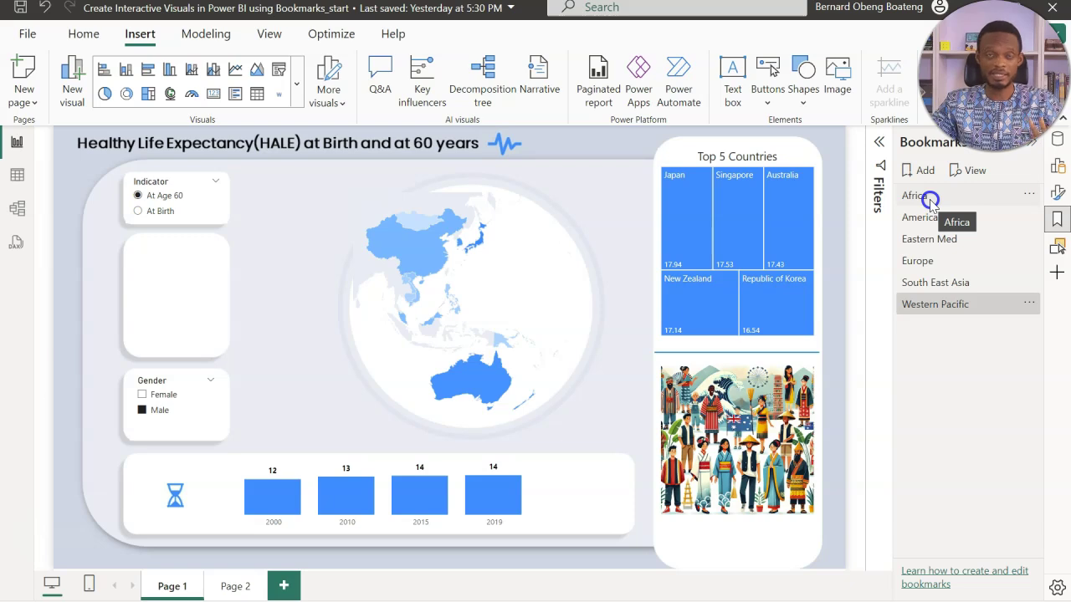
Test the Africa, Americas, Eastern Med, Europe, South East Asia and Western Pacific bookmarks in turn
{"action": "left_click", "coordinate": [930, 199]}
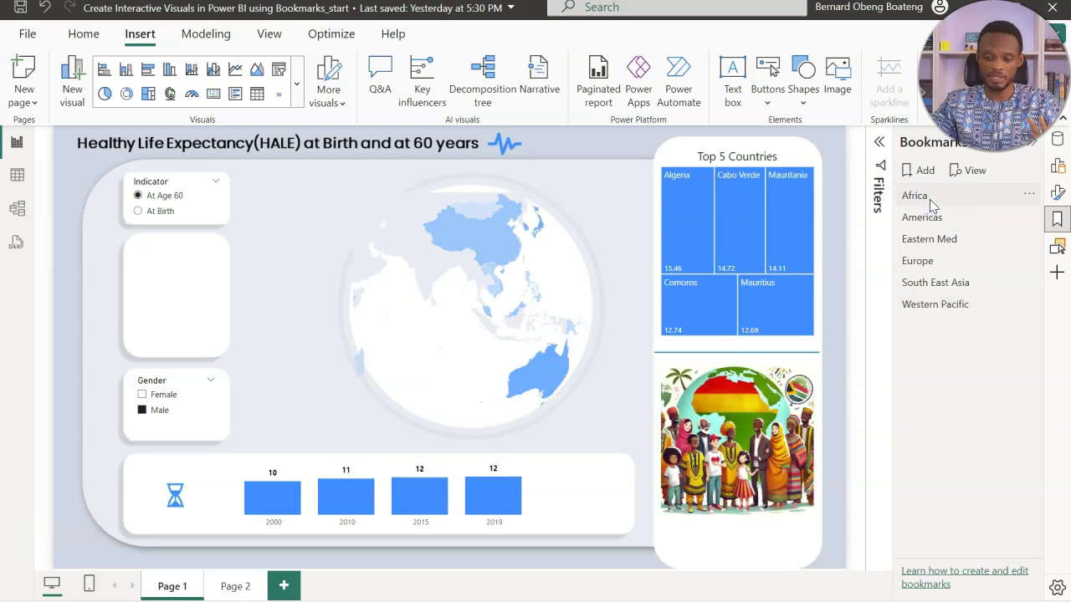
{"action": "left_click", "coordinate": [930, 217]}
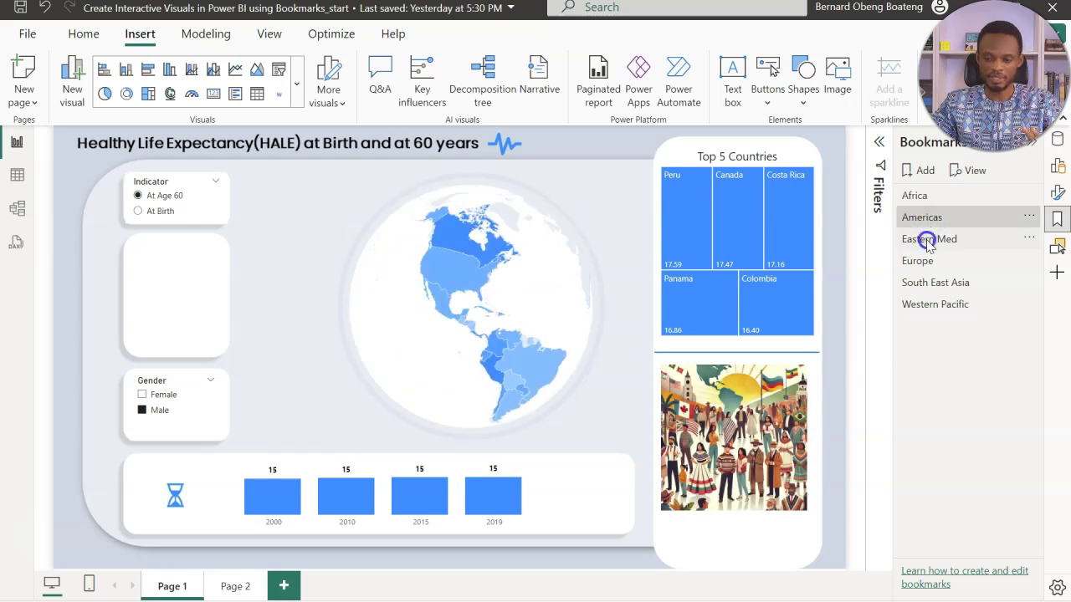
{"action": "left_click", "coordinate": [927, 241]}
{"action": "left_click", "coordinate": [927, 259]}
{"action": "left_click", "coordinate": [927, 282]}
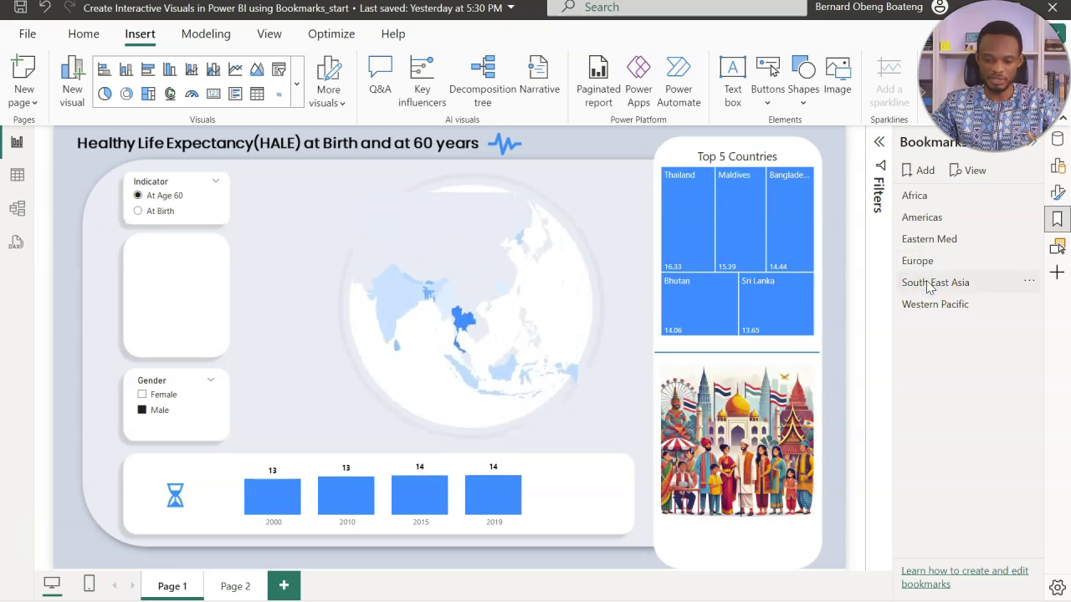
{"action": "left_click", "coordinate": [928, 303]}
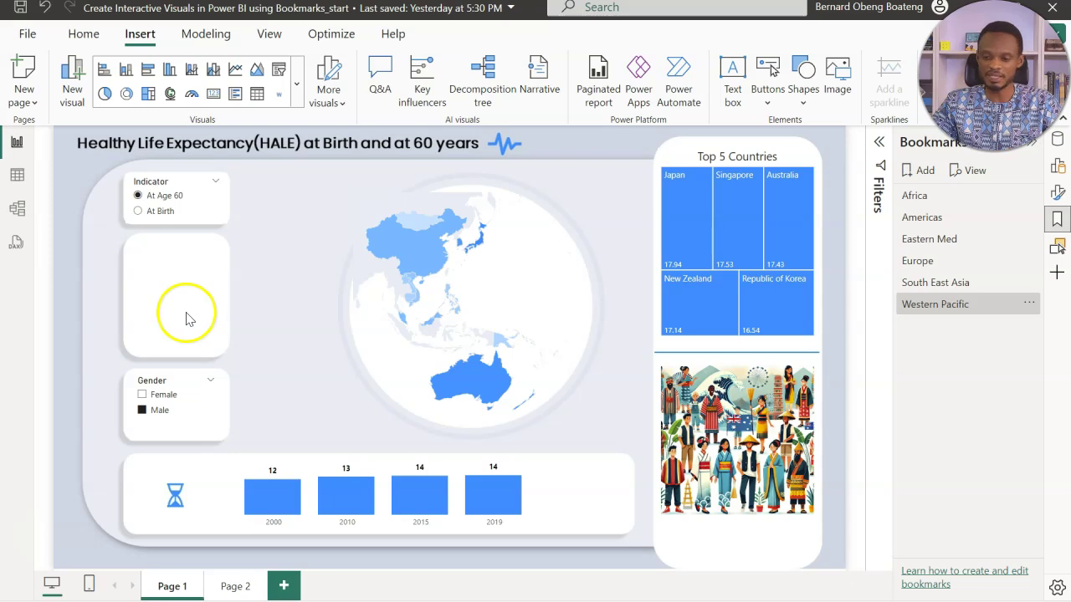
{"action": "left_click", "coordinate": [771, 96]}
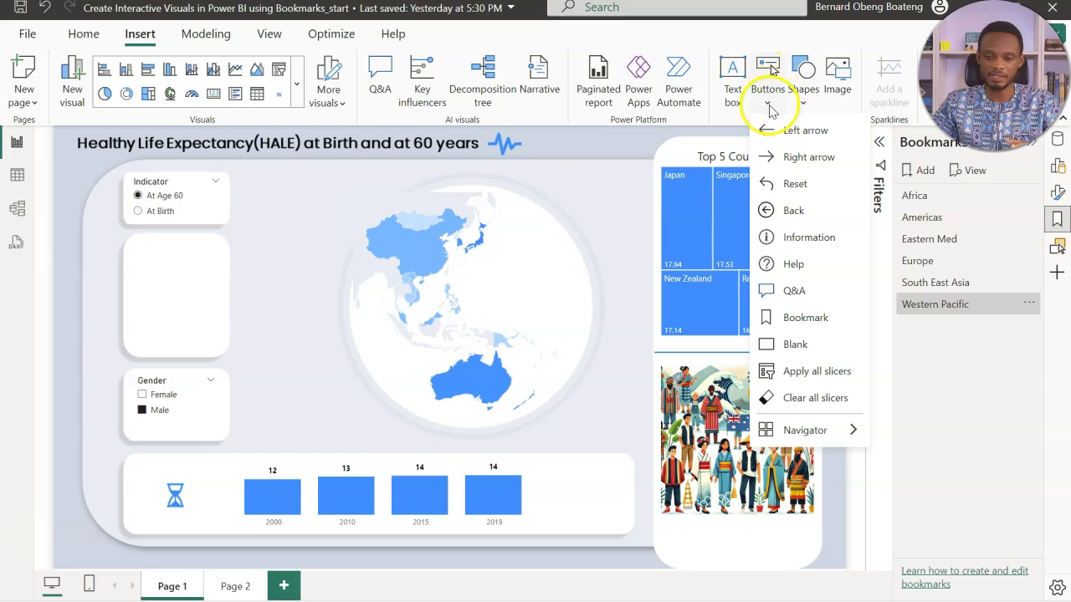
Insert a Bookmark navigator, move it onto the middle of the map, and open its format settings
{"action": "mouse_move", "coordinate": [790, 430]}
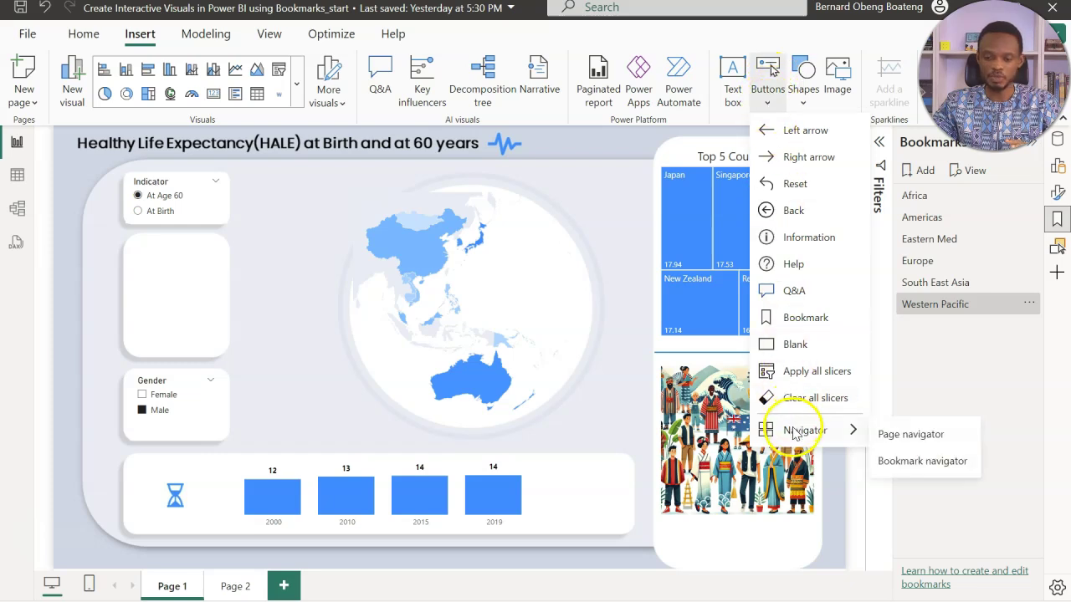
{"action": "left_click", "coordinate": [904, 463]}
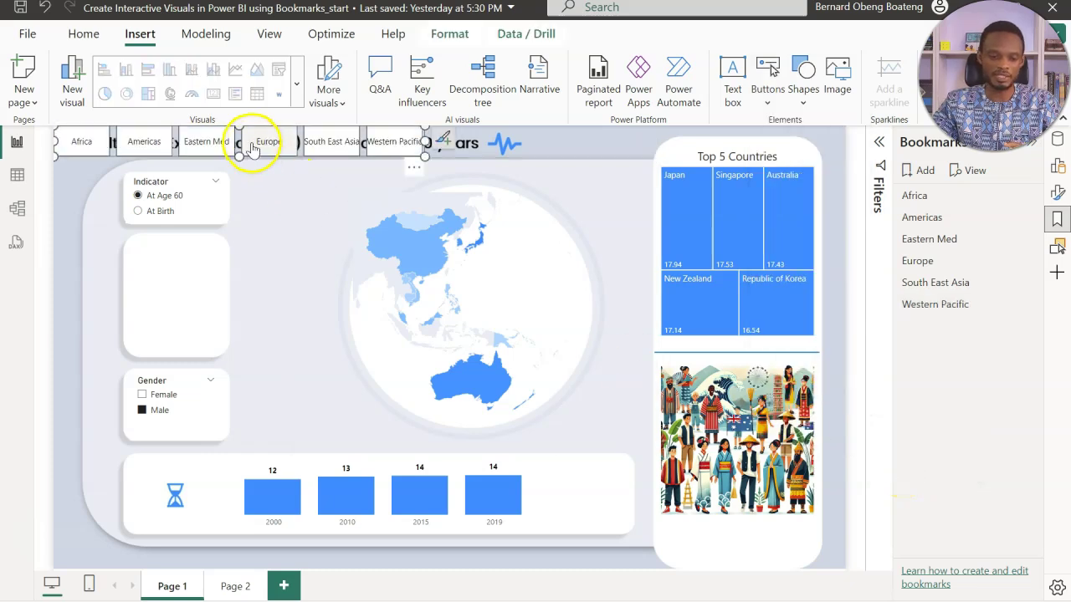
{"action": "left_click_drag", "start_coordinate": [251, 151], "coordinate": [388, 300]}
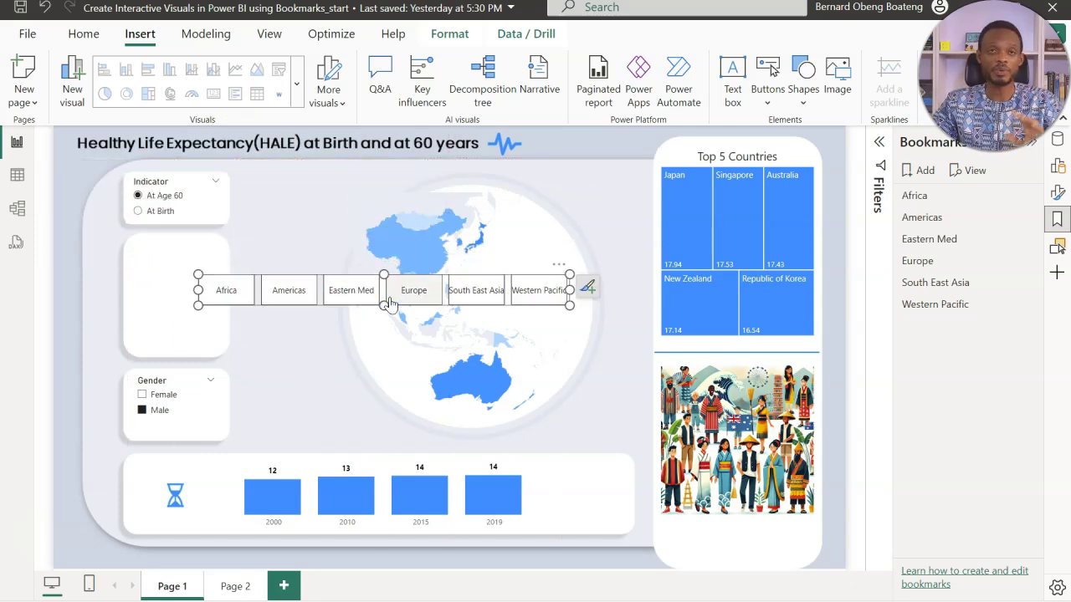
{"action": "left_click", "coordinate": [588, 288]}
{"action": "left_click", "coordinate": [636, 312]}
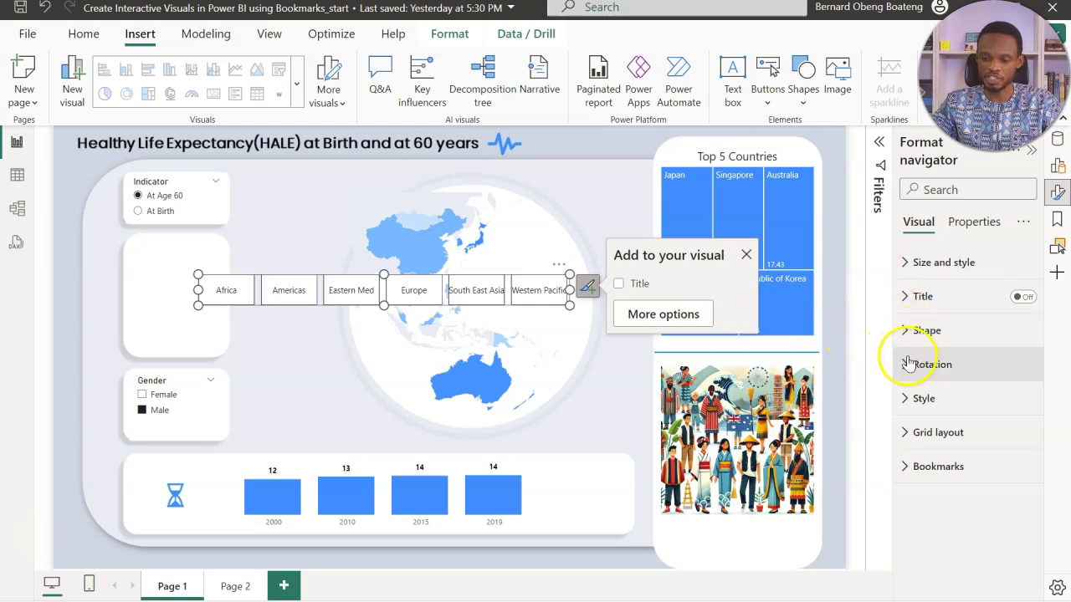
Set the navigator's grid layout orientation to Vertical and move it under the Indicator slicer
{"action": "left_click", "coordinate": [907, 434]}
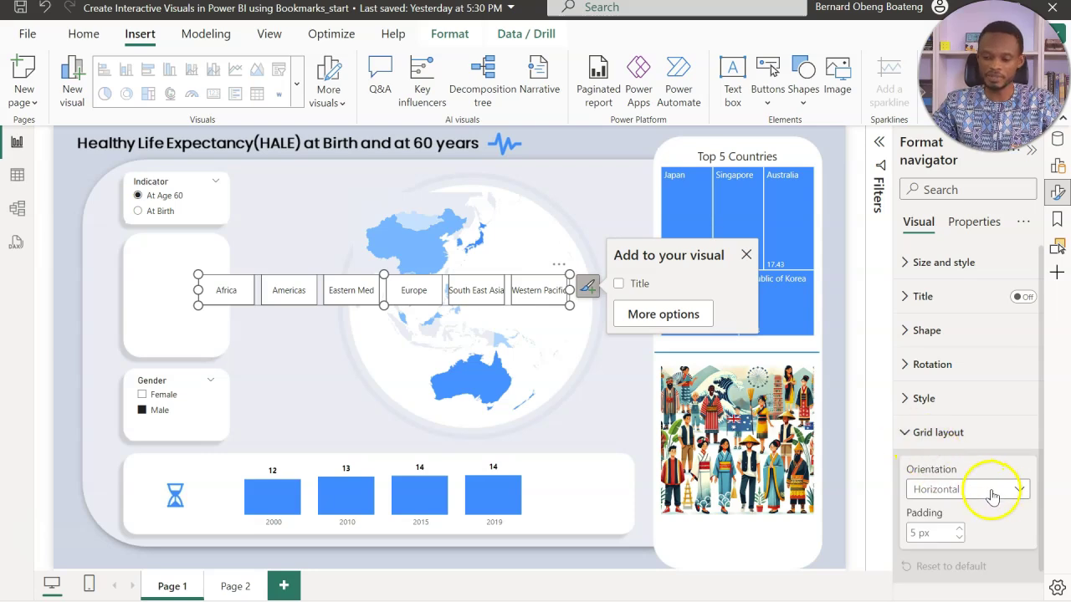
{"action": "left_click", "coordinate": [1020, 490]}
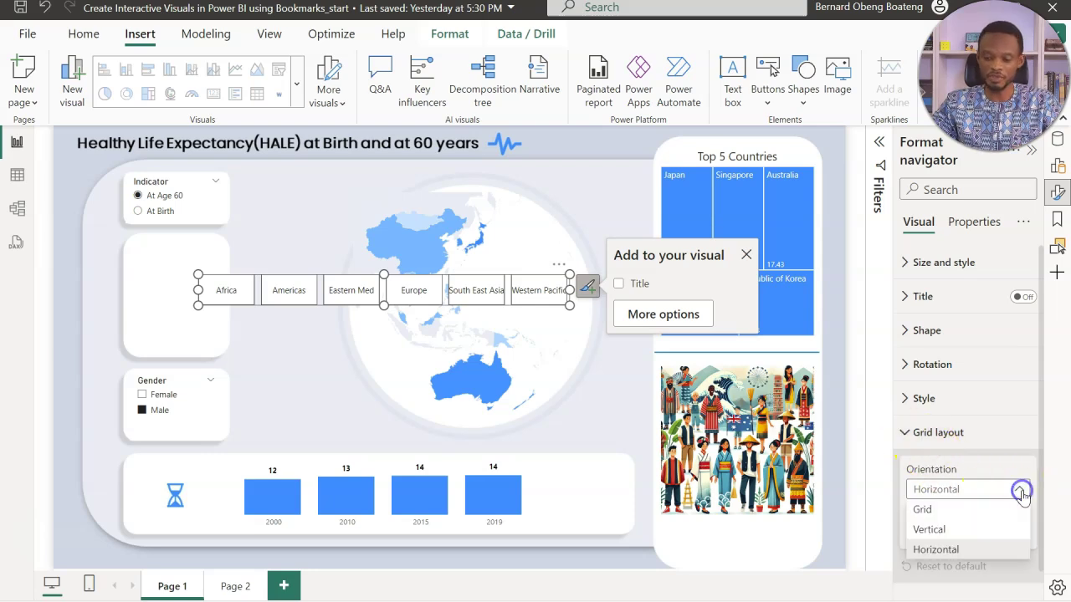
{"action": "left_click", "coordinate": [983, 531]}
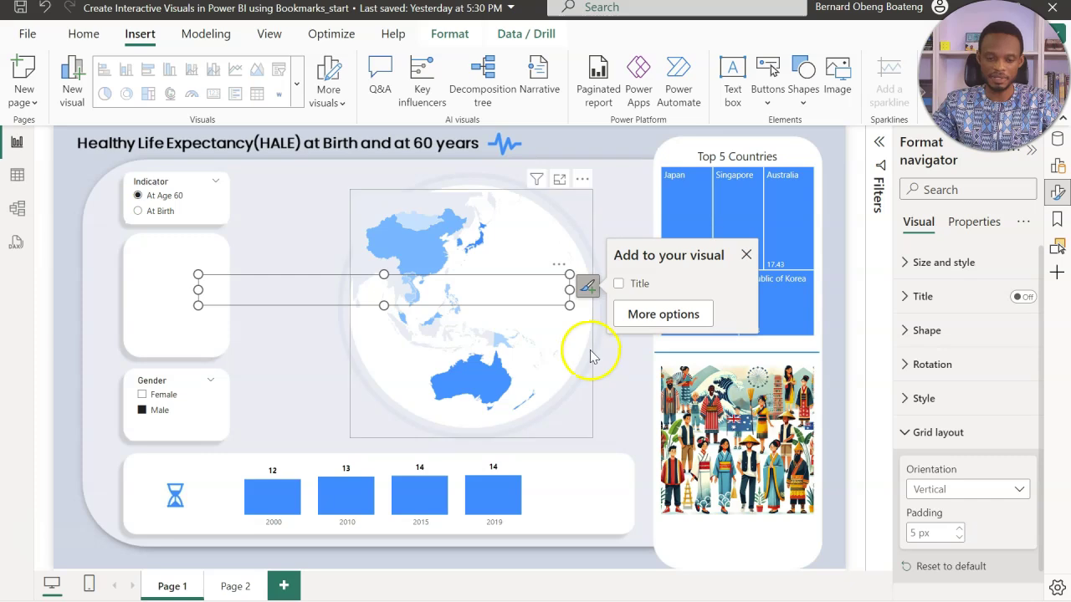
{"action": "left_click_drag", "start_coordinate": [261, 279], "coordinate": [155, 252]}
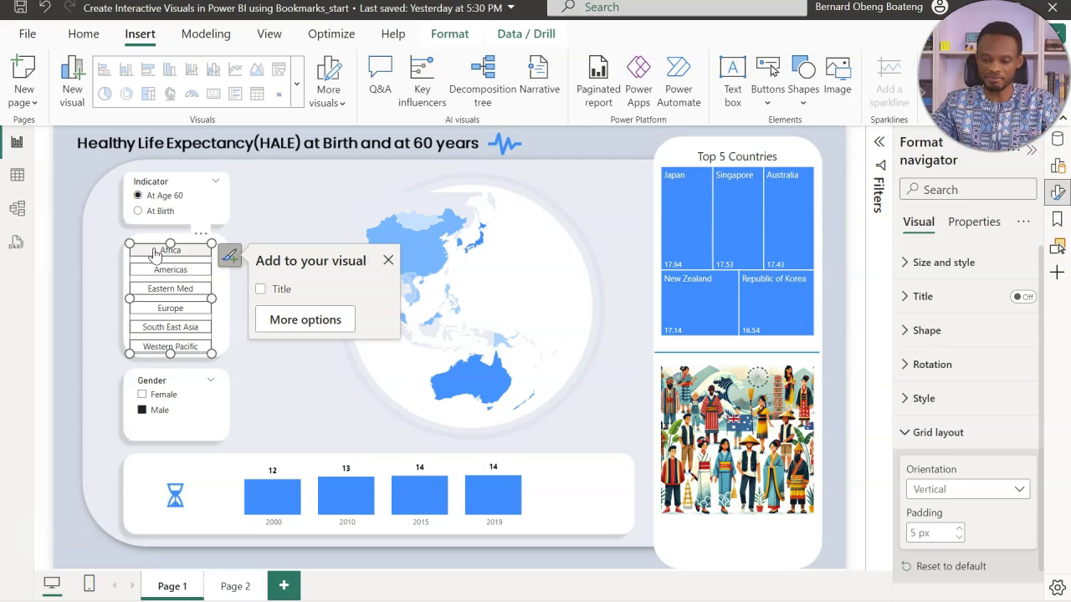
Change the navigator button shape to Rounded Rectangle
{"action": "left_click", "coordinate": [910, 435]}
{"action": "left_click", "coordinate": [906, 332]}
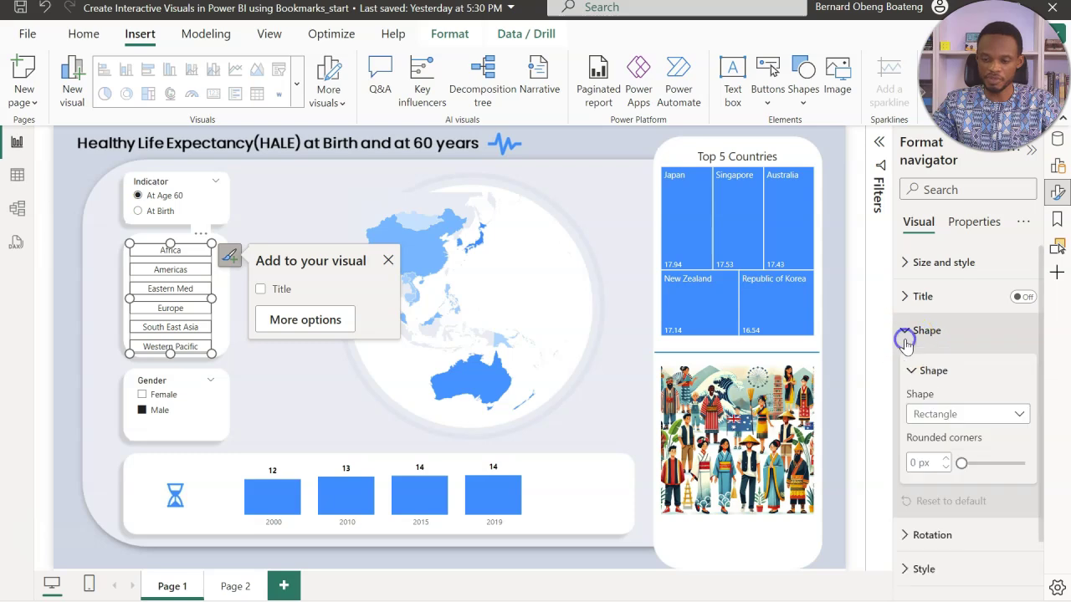
{"action": "left_click", "coordinate": [1019, 415]}
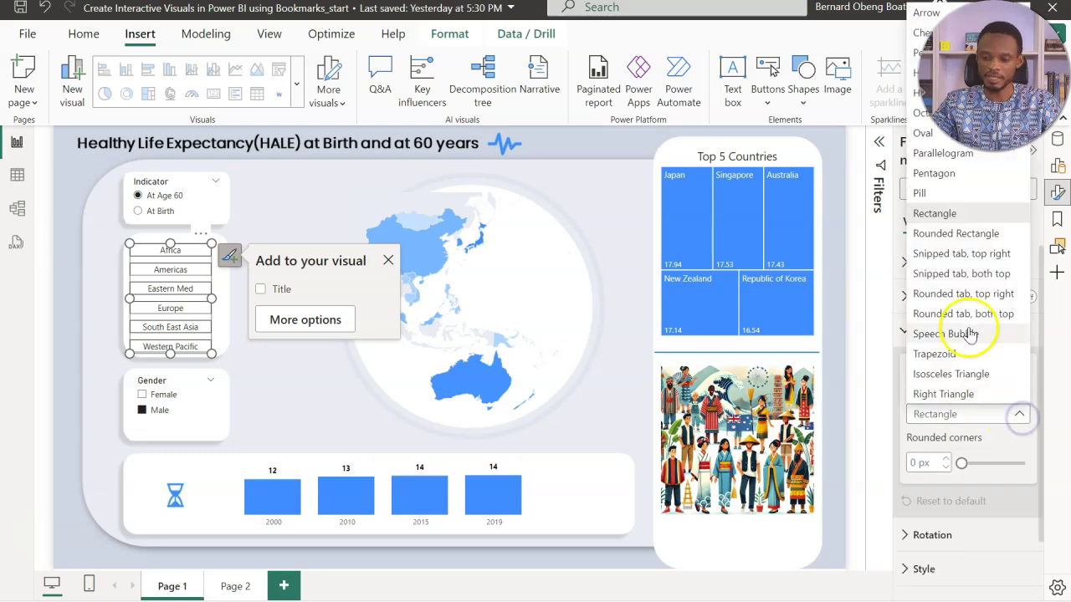
{"action": "left_click", "coordinate": [959, 233]}
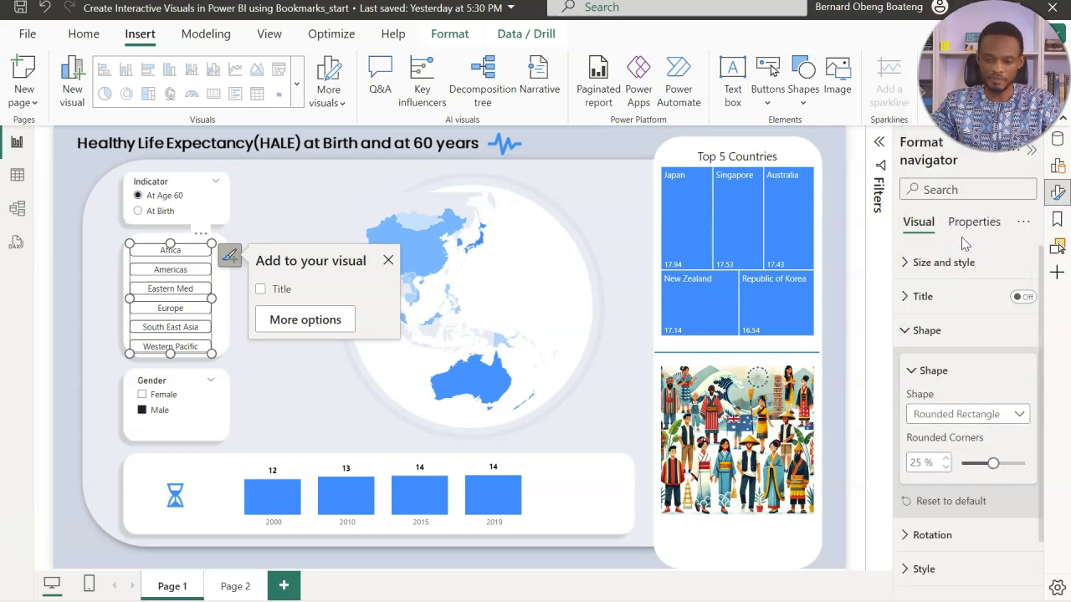
{"action": "left_click", "coordinate": [908, 331]}
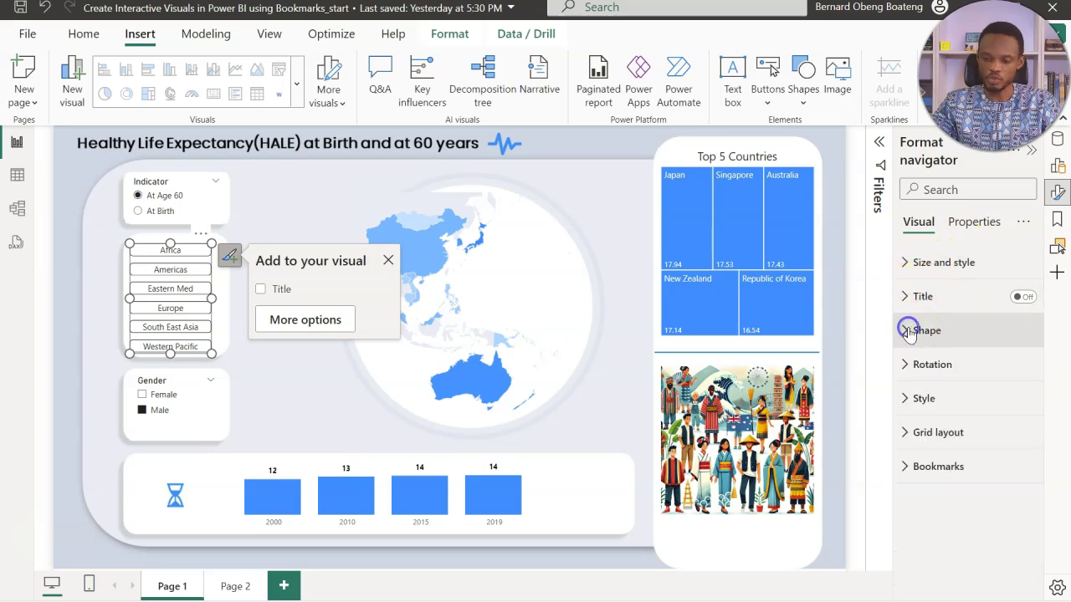
Set the navigator buttons' border color to light grey (White 30% darker)
{"action": "left_click", "coordinate": [905, 408]}
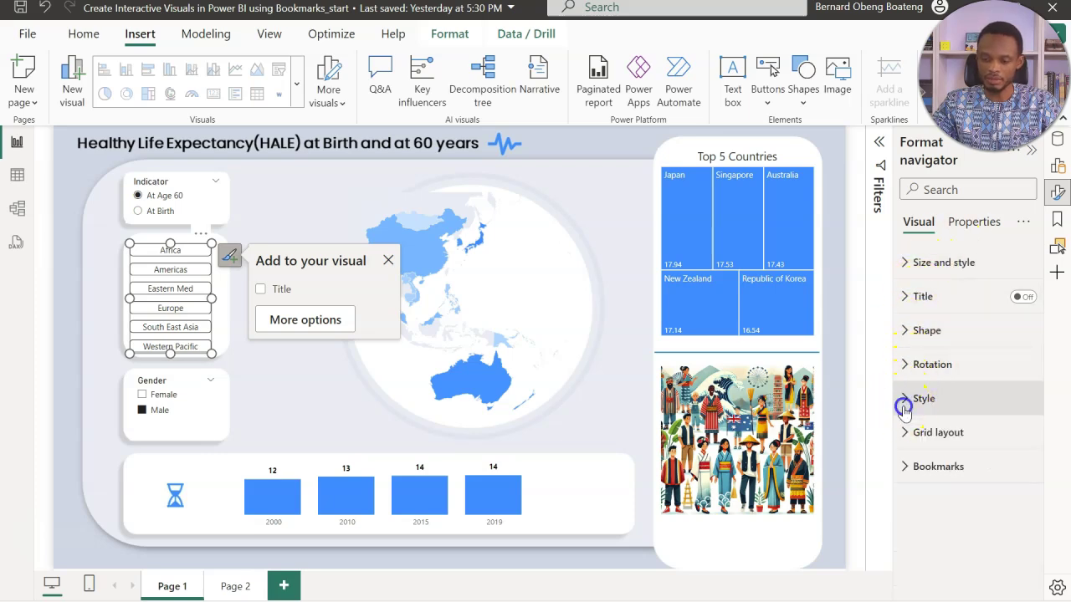
{"action": "scroll", "coordinate": [920, 478], "scroll_direction": "down", "scroll_amount": 5}
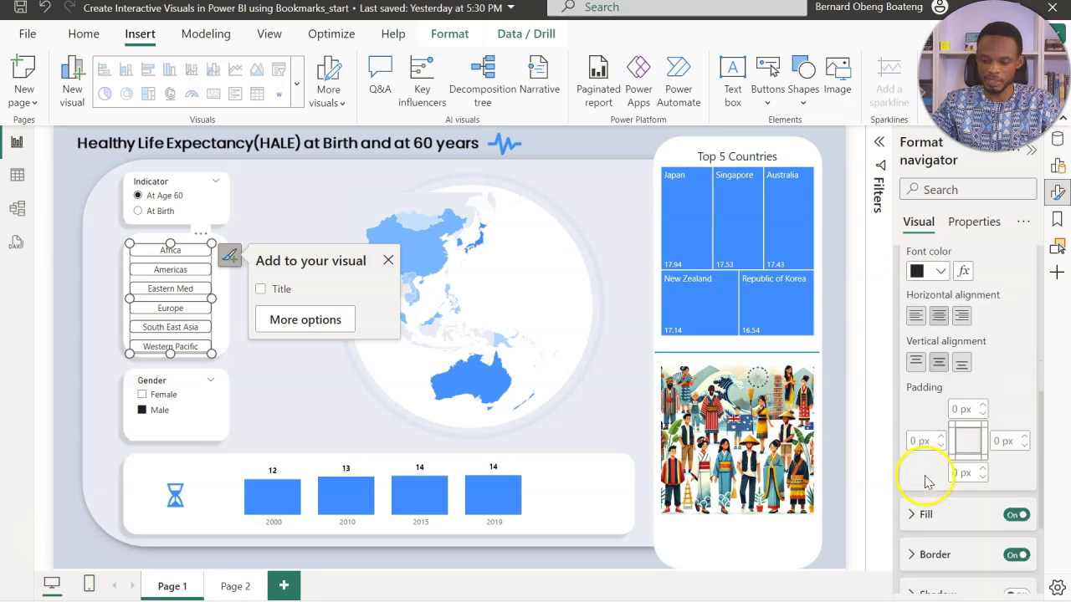
{"action": "scroll", "coordinate": [926, 479], "scroll_direction": "down", "scroll_amount": 3}
{"action": "left_click", "coordinate": [912, 451]}
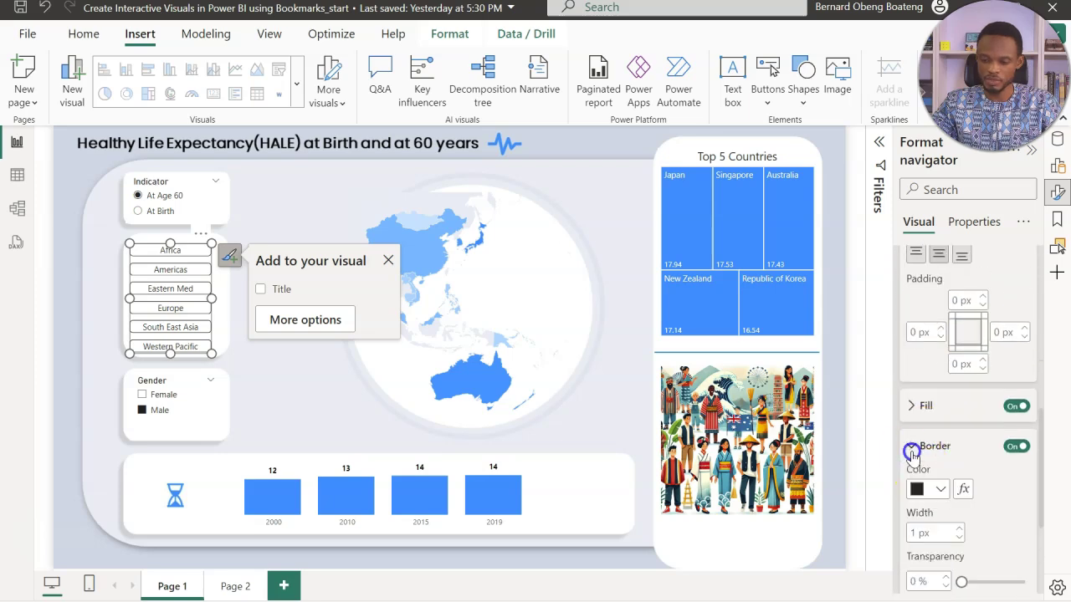
{"action": "left_click", "coordinate": [941, 489]}
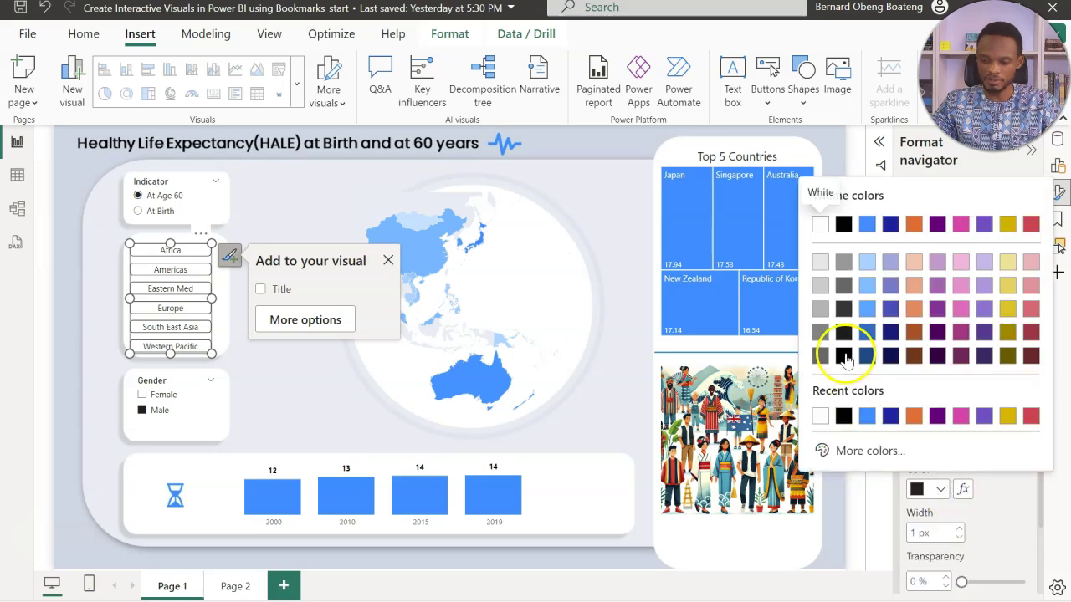
{"action": "left_click", "coordinate": [820, 309]}
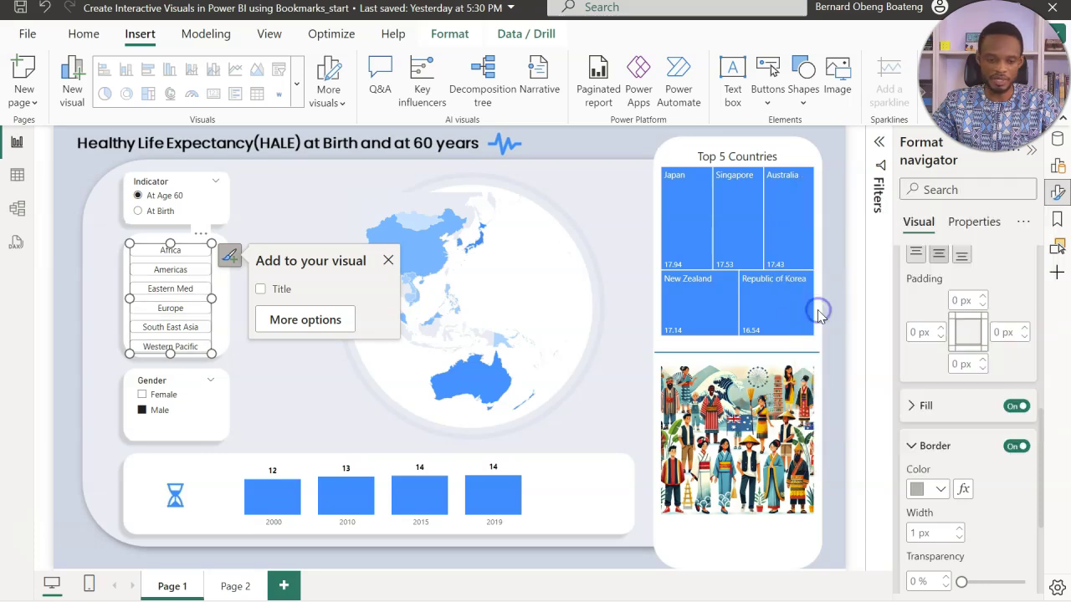
{"action": "left_click", "coordinate": [561, 155]}
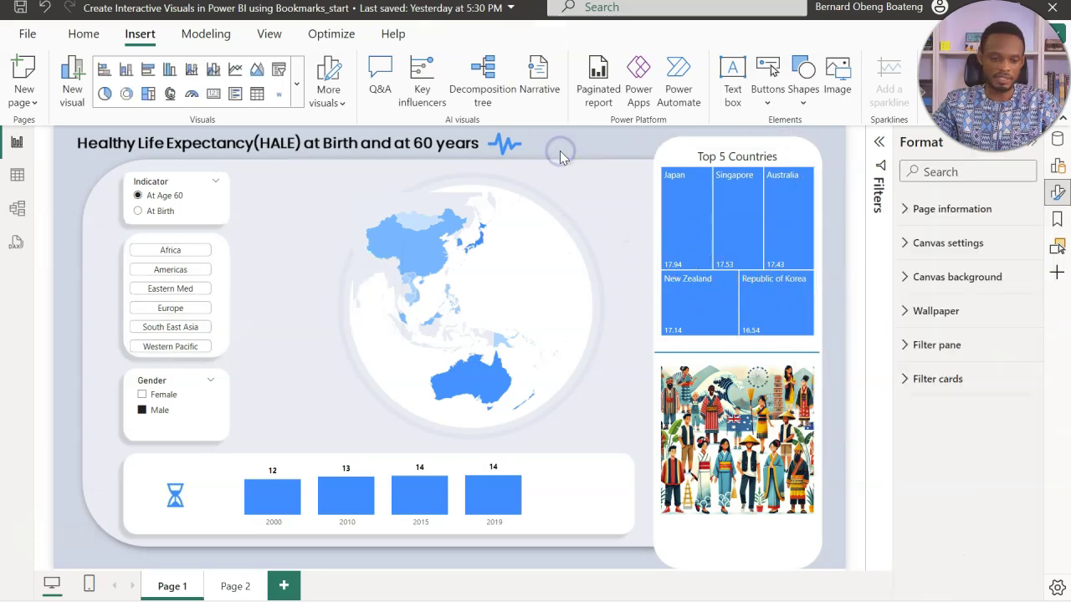
Step through Africa, Americas, Eastern Med, Europe, South East Asia and Western Pacific buttons, returning to Africa
{"action": "left_click", "coordinate": [204, 260]}
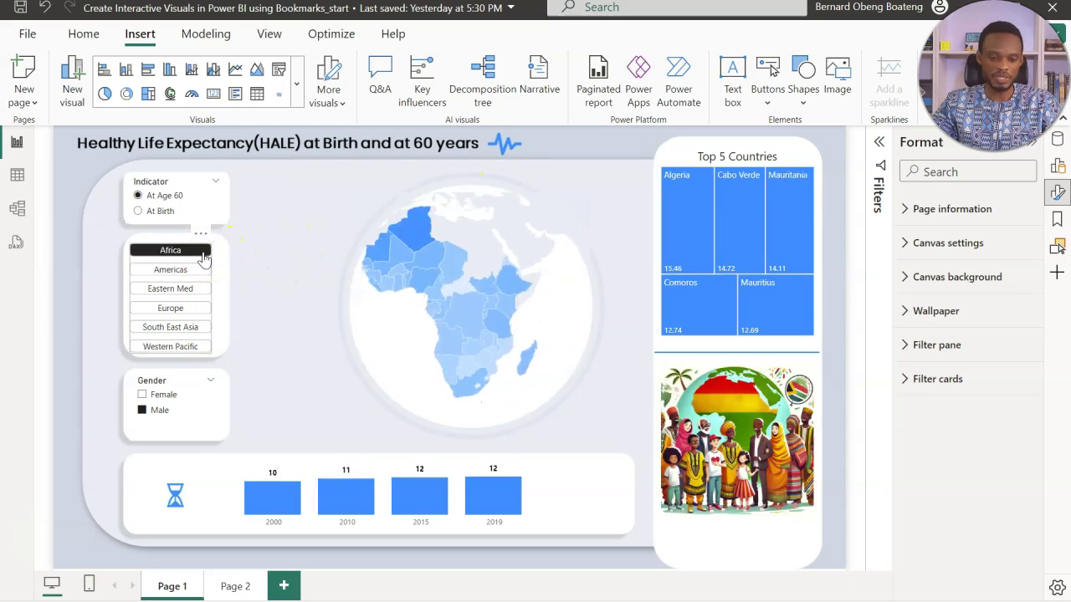
{"action": "left_click", "coordinate": [201, 269]}
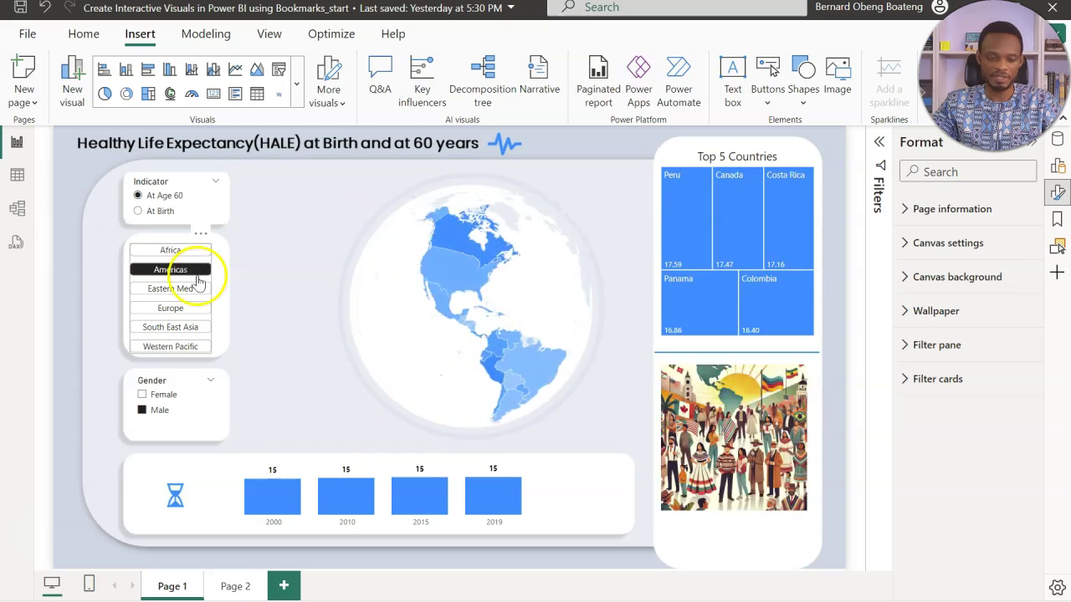
{"action": "left_click", "coordinate": [193, 287]}
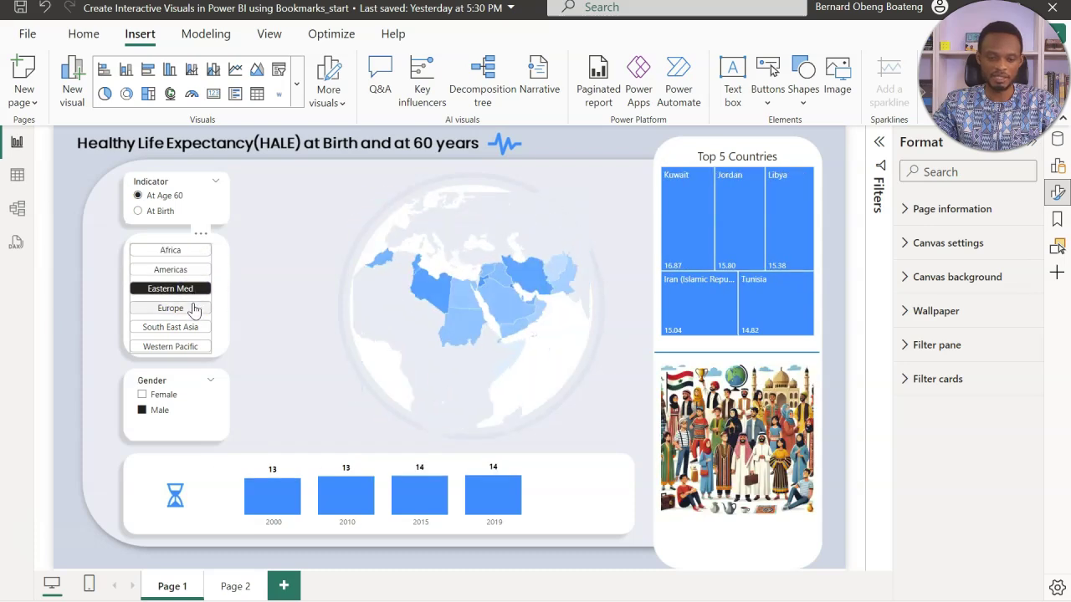
{"action": "left_click", "coordinate": [193, 309]}
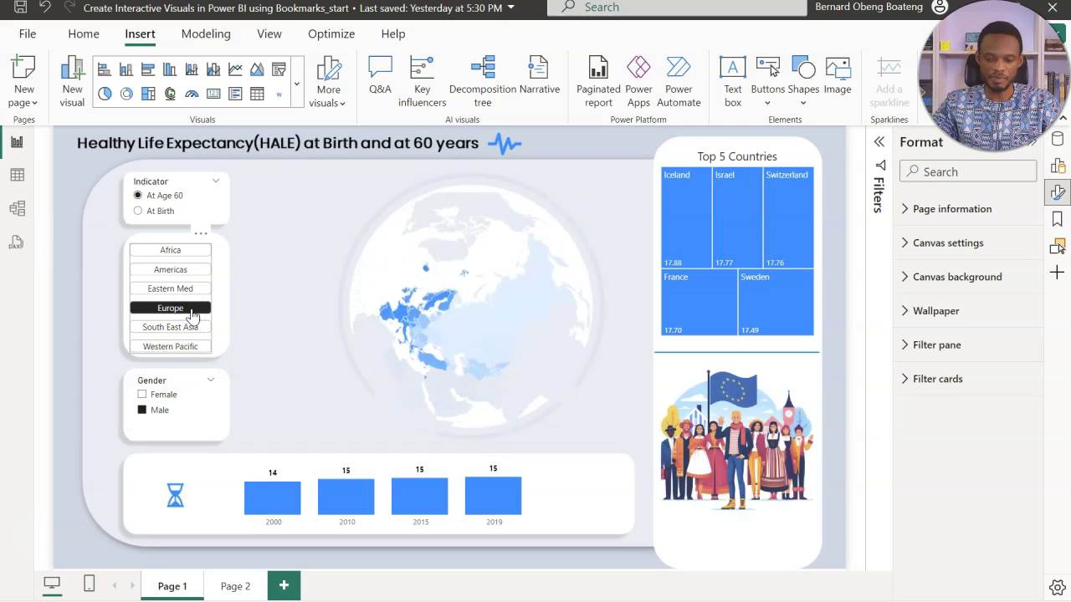
{"action": "left_click", "coordinate": [191, 328]}
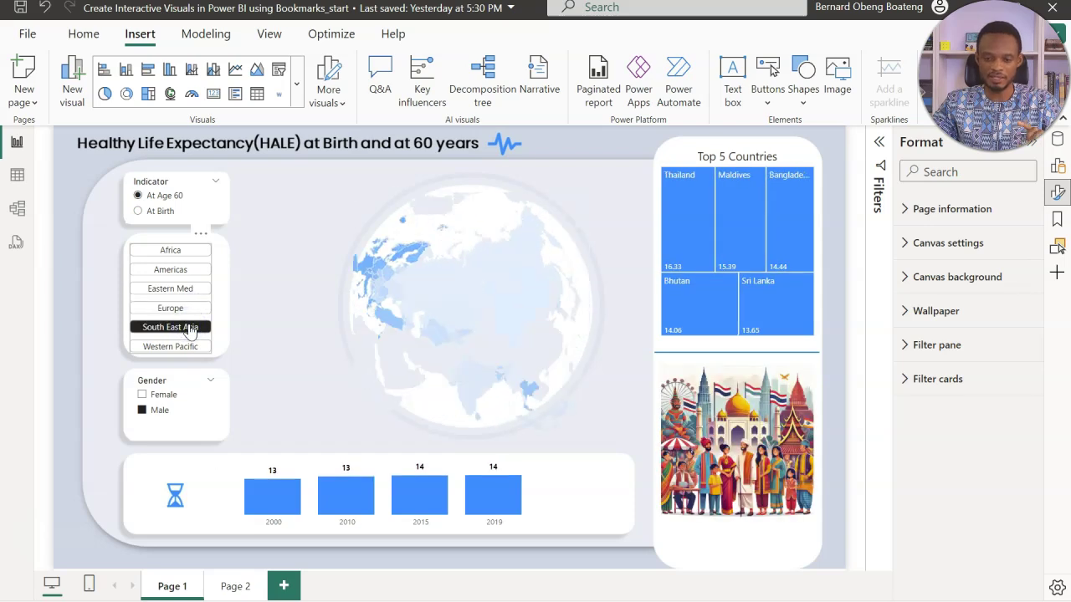
{"action": "left_click", "coordinate": [187, 347]}
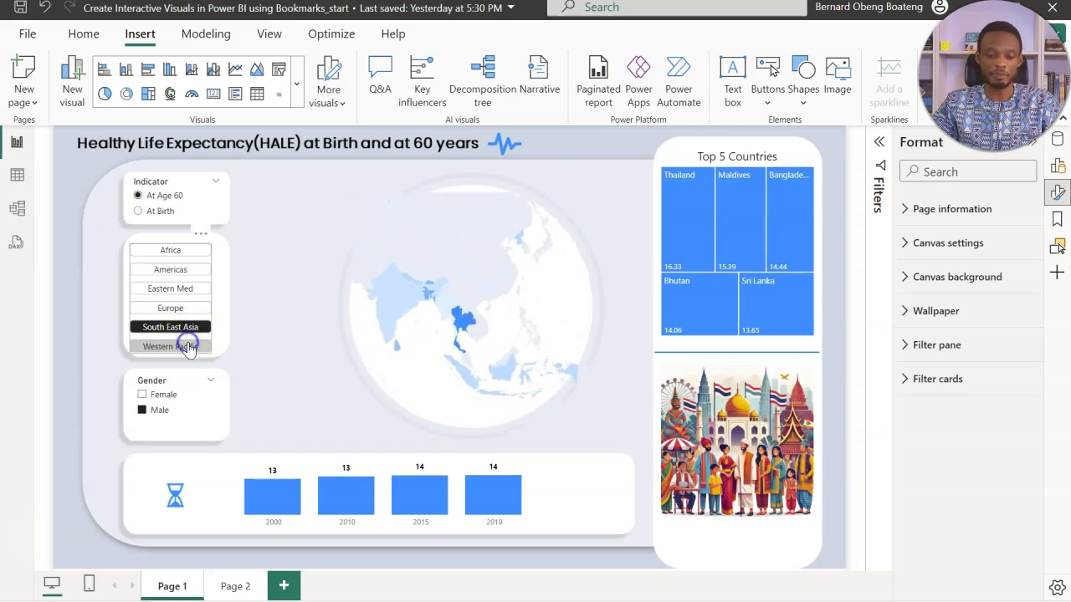
{"action": "left_click", "coordinate": [186, 251]}
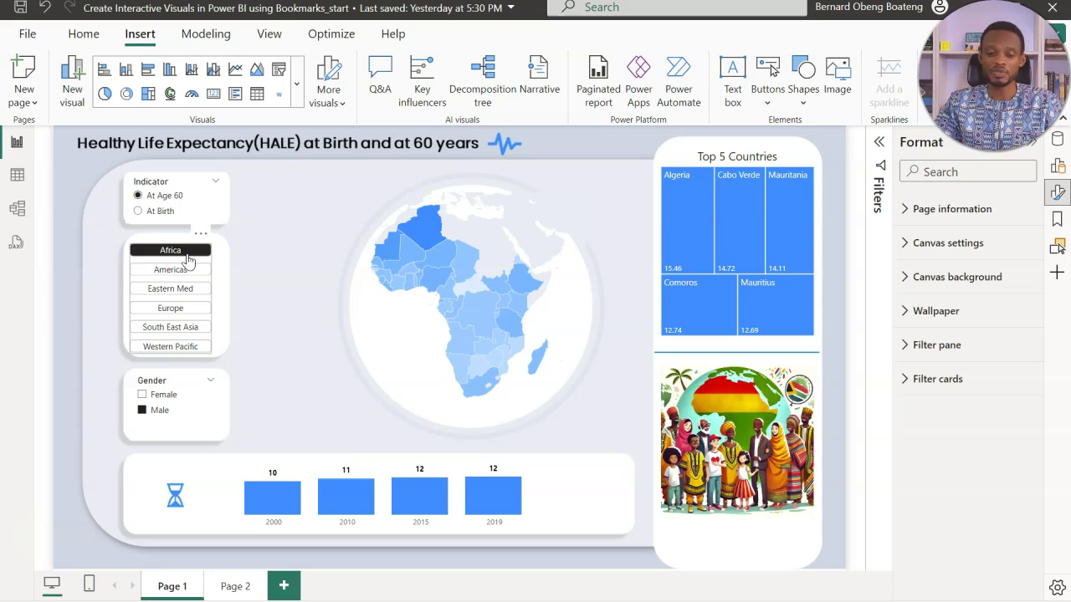
Recheck the Americas, Eastern Med and Europe buttons, finishing on Africa
{"action": "left_click", "coordinate": [186, 271]}
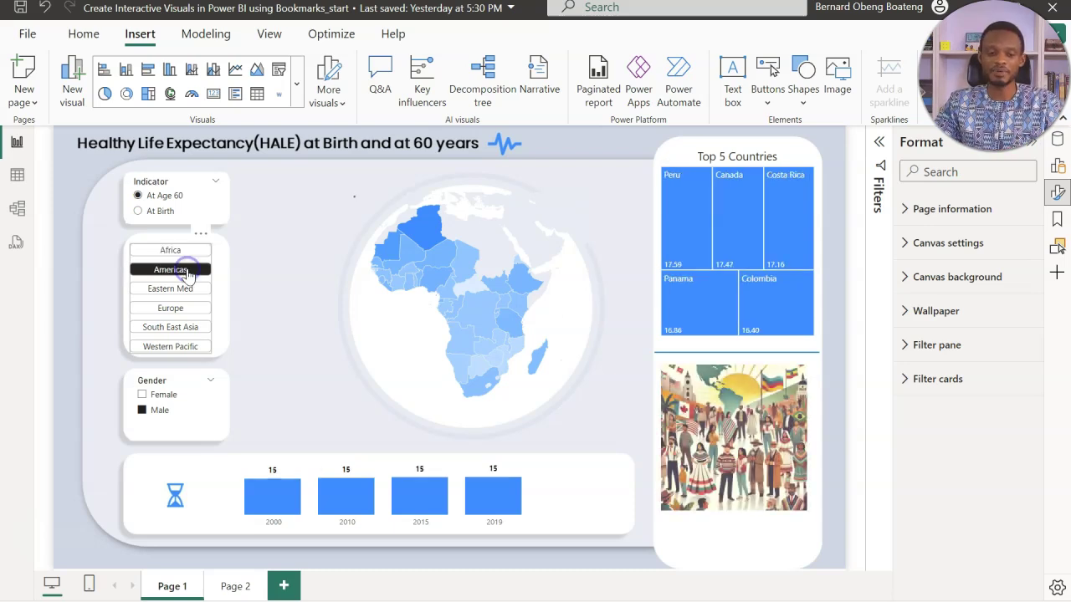
{"action": "left_click", "coordinate": [187, 291]}
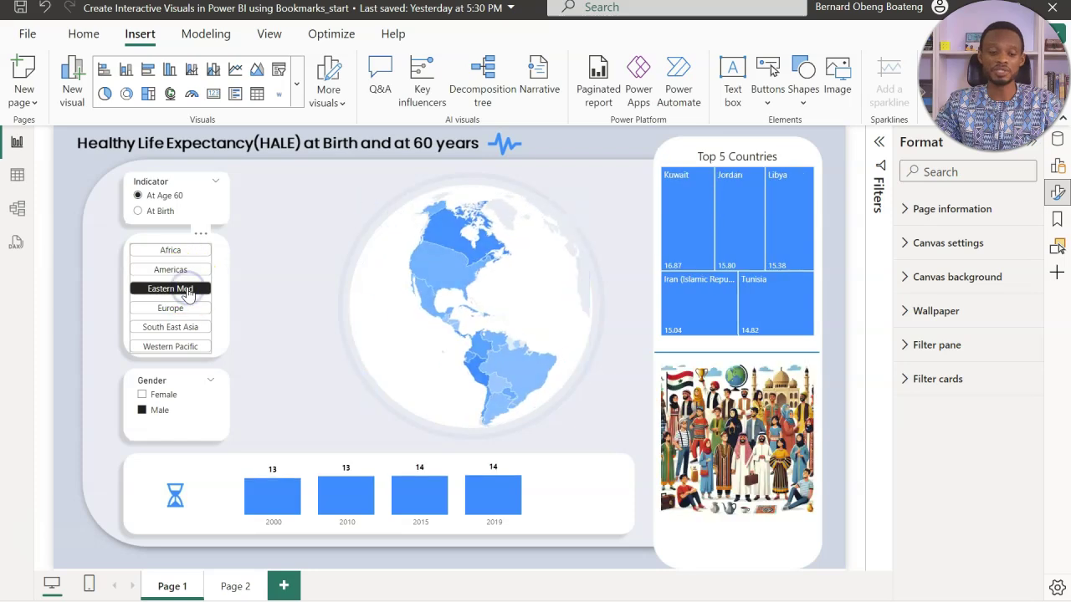
{"action": "left_click", "coordinate": [188, 309]}
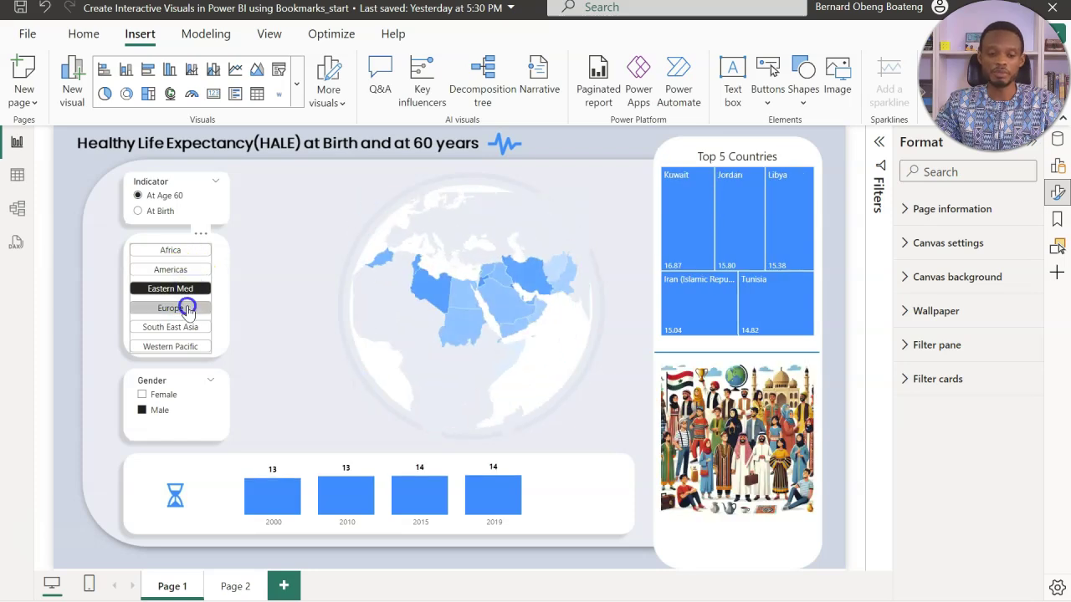
{"action": "left_click", "coordinate": [195, 252]}
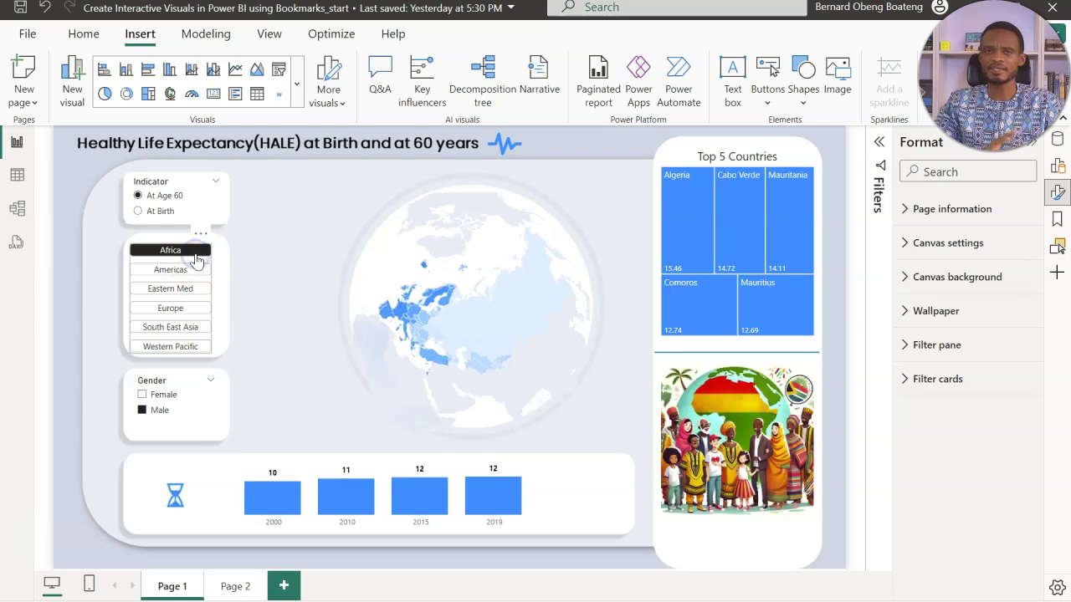